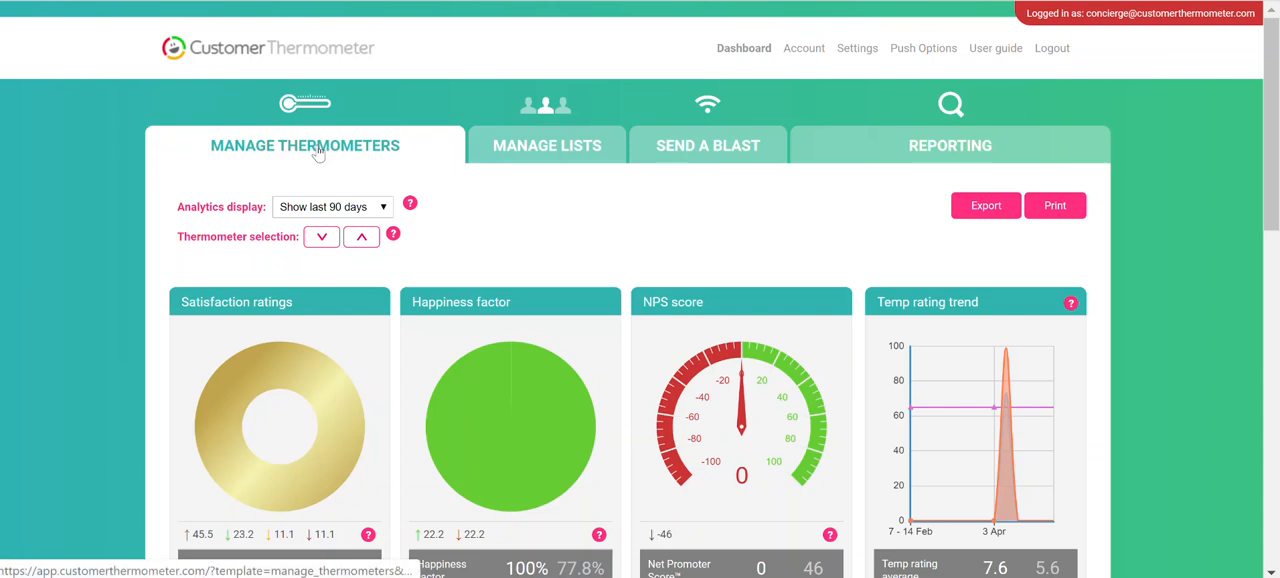
Open the Gmail Thermometer from the embedded Thermometers for editing and generate its embed code
{"action": "left_click", "coordinate": [380, 276]}
{"action": "scroll", "coordinate": [668, 318], "scroll_direction": "down", "scroll_amount": 1}
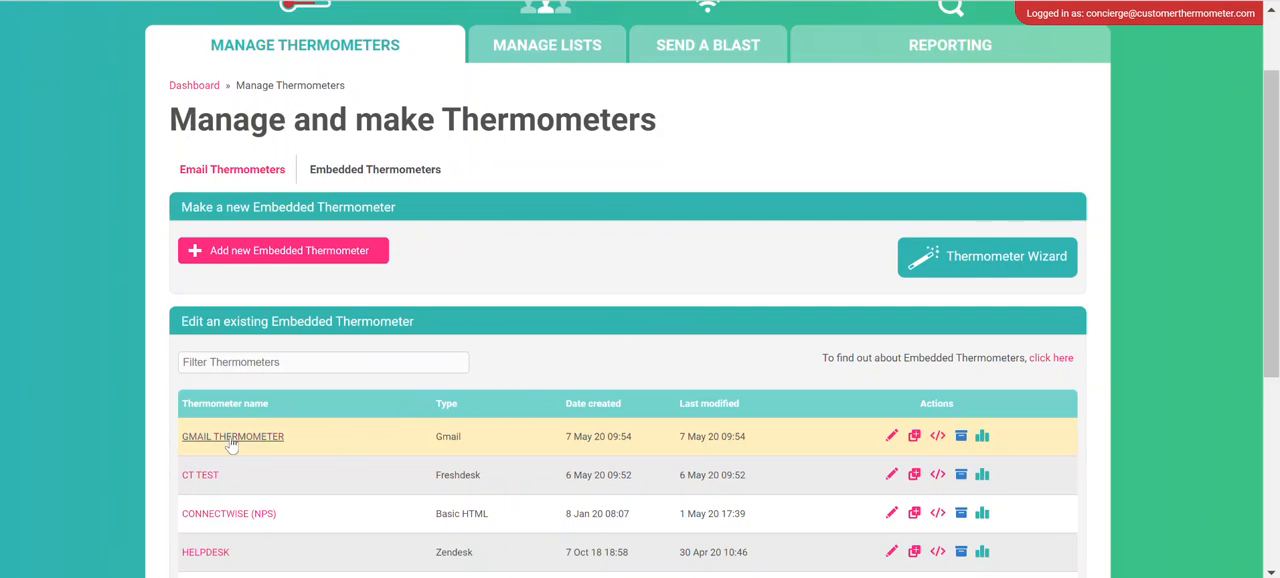
{"action": "left_click", "coordinate": [233, 438]}
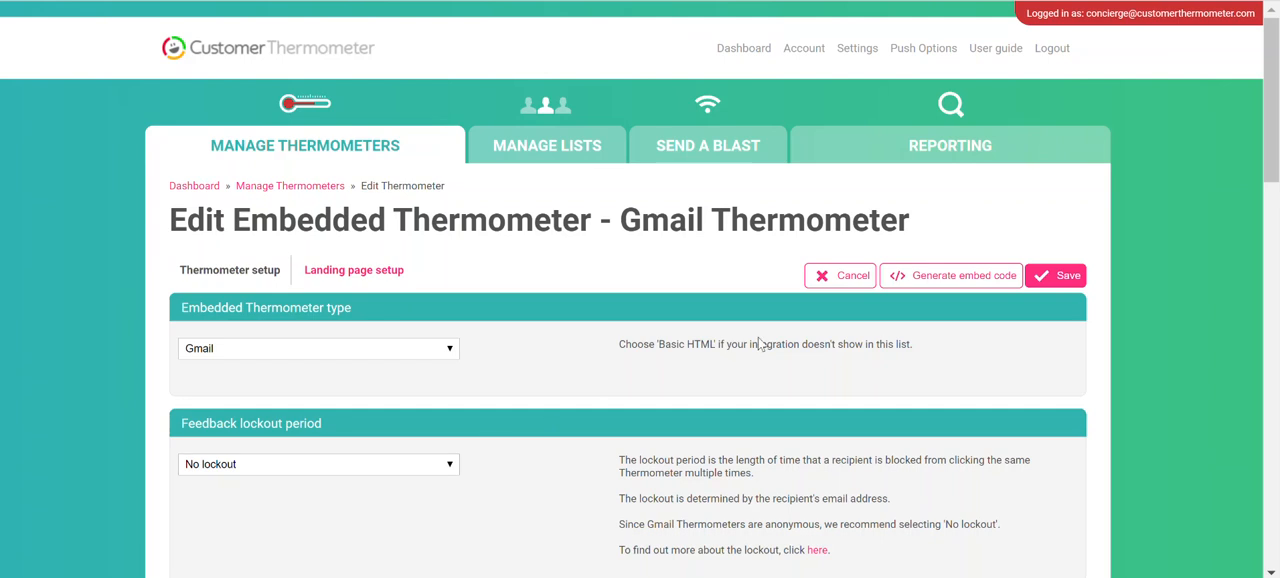
{"action": "left_click", "coordinate": [957, 280]}
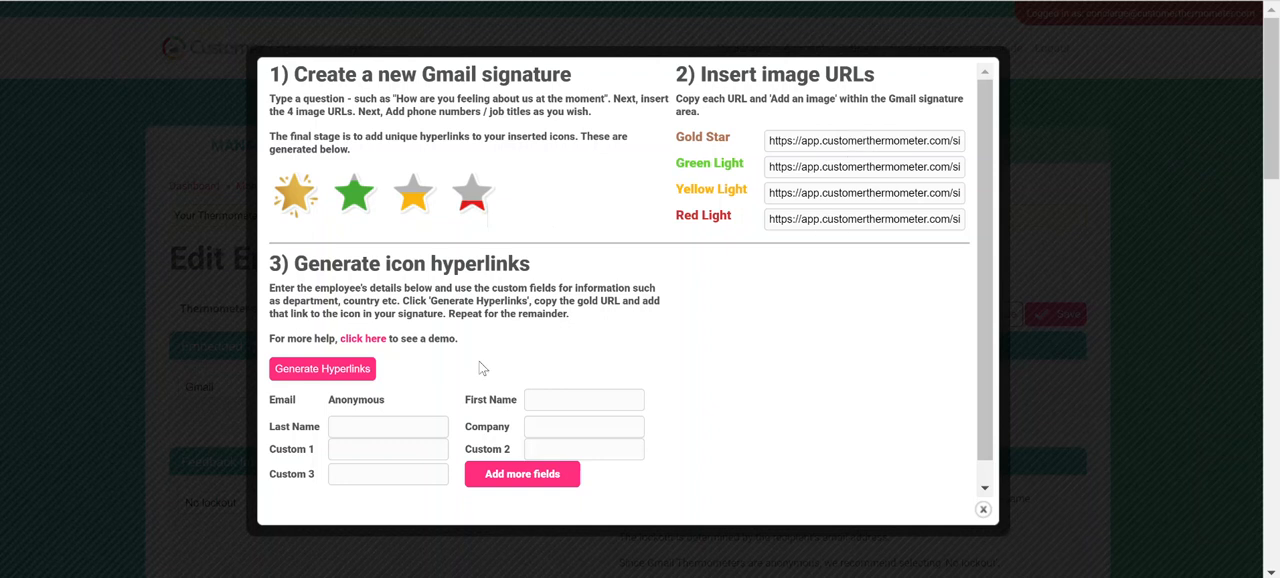
Generate the icon hyperlinks for the employee's details and select the Gold Star hyperlink
{"action": "scroll", "coordinate": [479, 361], "scroll_direction": "down", "scroll_amount": 1}
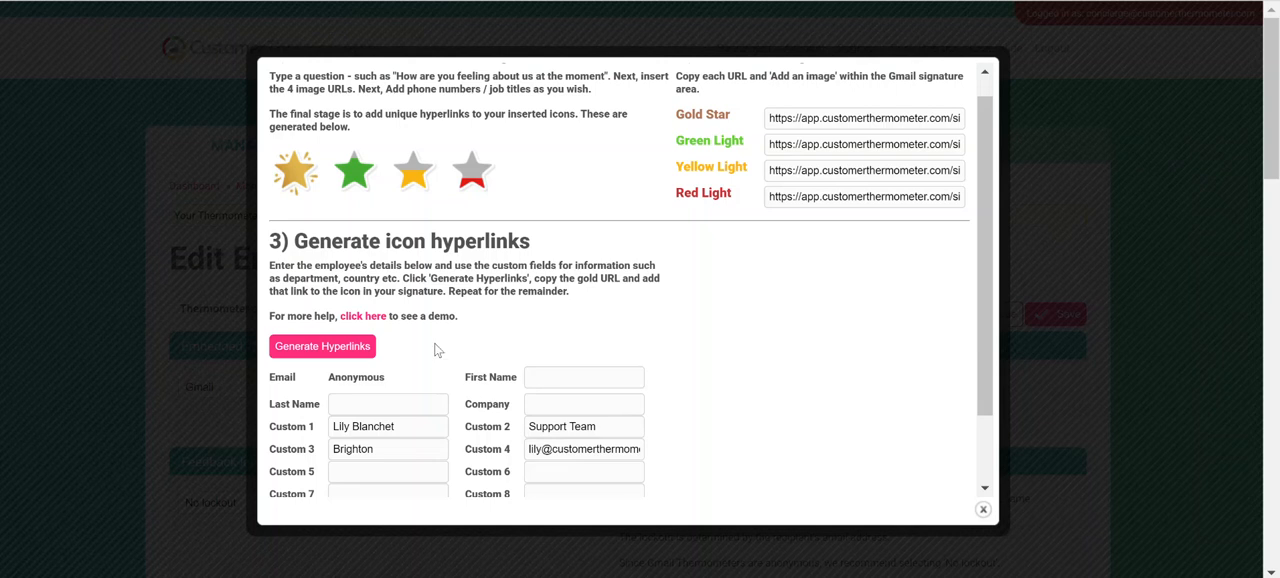
{"action": "left_click", "coordinate": [343, 355]}
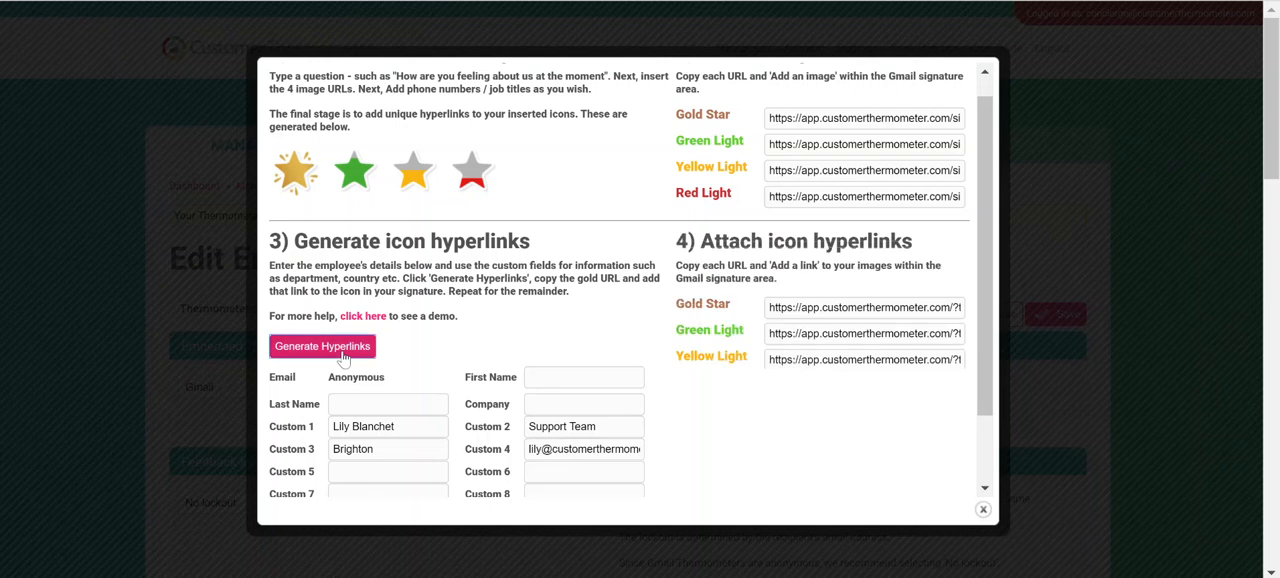
{"action": "left_click", "coordinate": [838, 312]}
{"action": "left_click_drag", "start_coordinate": [838, 310], "coordinate": [957, 308]}
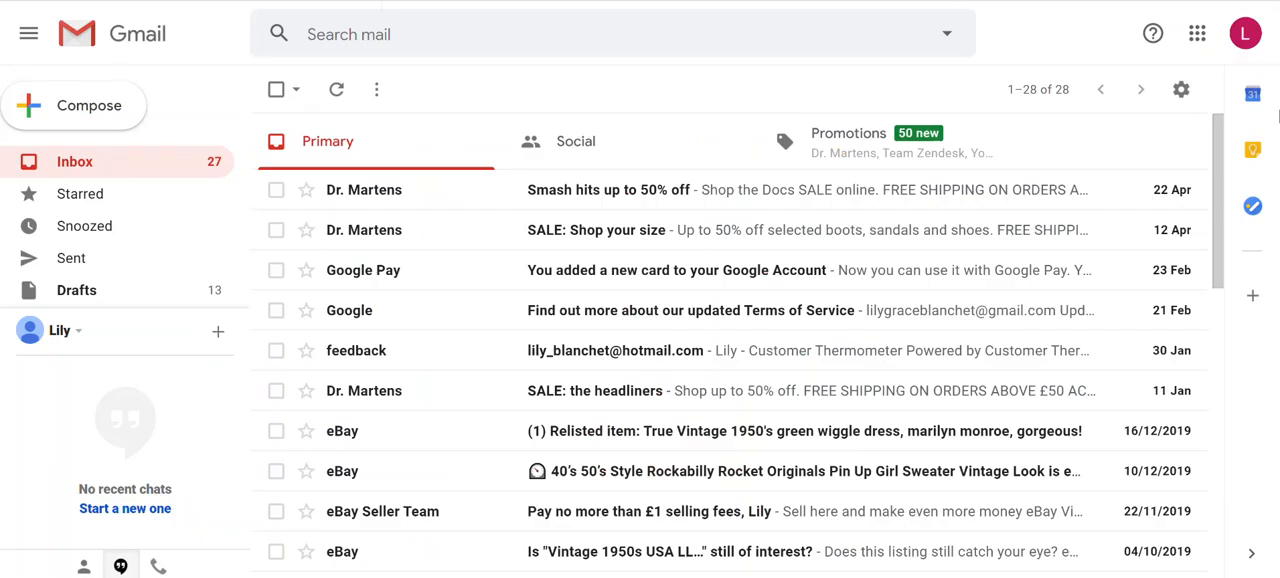
Switch to Gmail and open the general settings at the Signature section
{"action": "left_click", "coordinate": [1180, 106]}
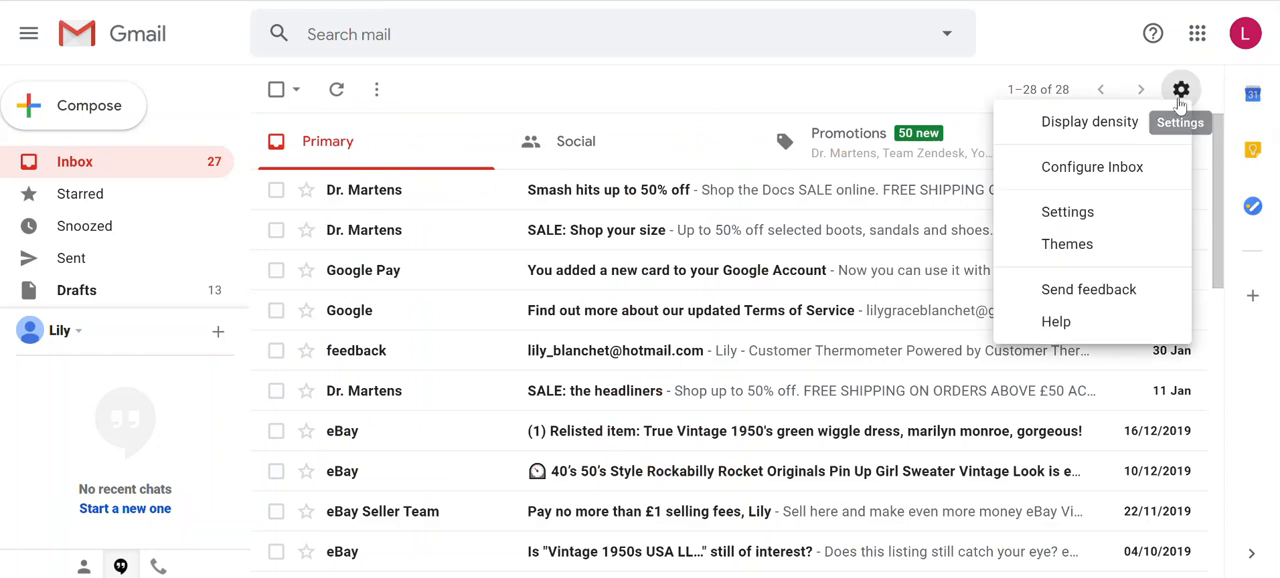
{"action": "left_click", "coordinate": [1150, 214]}
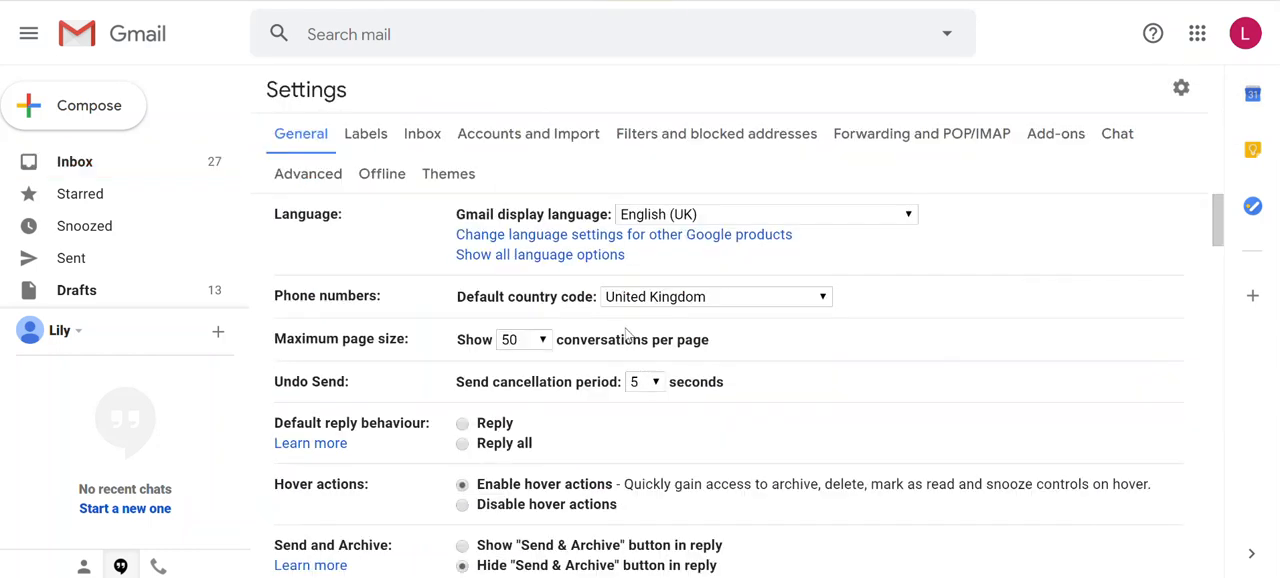
{"action": "scroll", "coordinate": [630, 340], "scroll_direction": "down", "scroll_amount": 3}
{"action": "scroll", "coordinate": [627, 335], "scroll_direction": "down", "scroll_amount": 15}
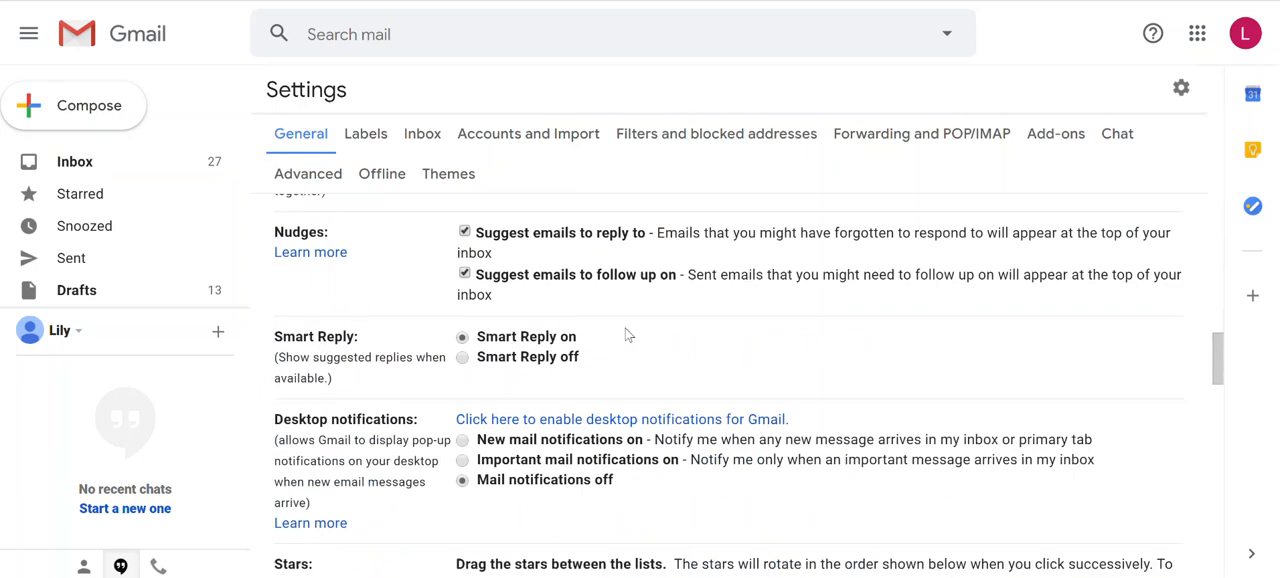
{"action": "scroll", "coordinate": [625, 335], "scroll_direction": "down", "scroll_amount": 6}
{"action": "scroll", "coordinate": [594, 234], "scroll_direction": "up", "scroll_amount": 1}
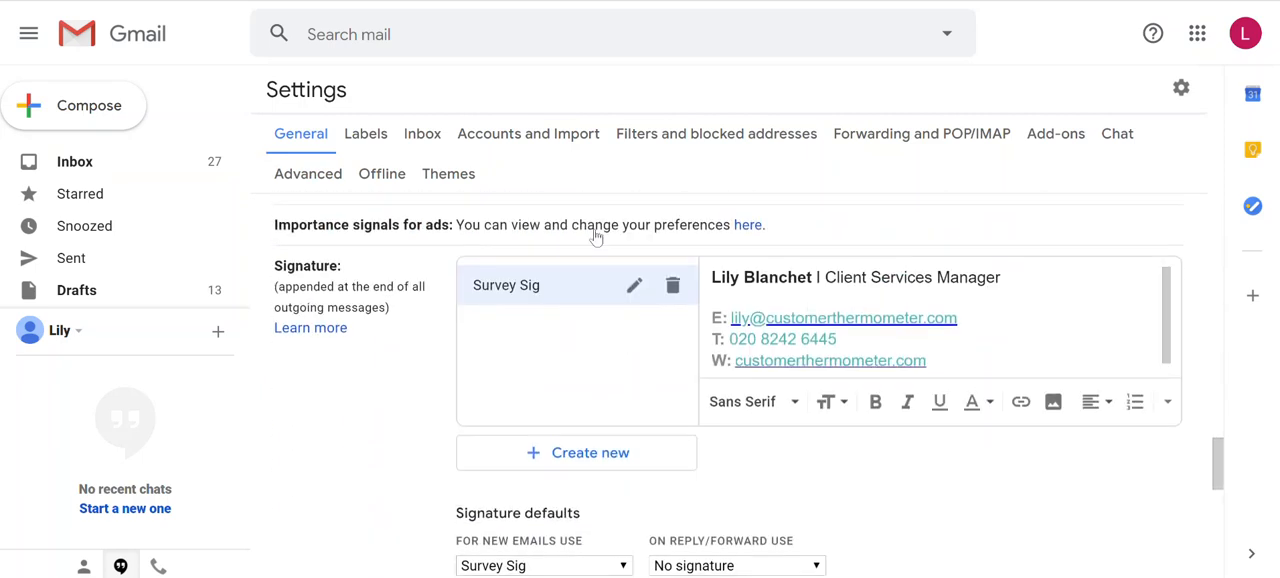
Add a blank line below the website line at the end of the Survey Sig signature
{"action": "left_click", "coordinate": [712, 279]}
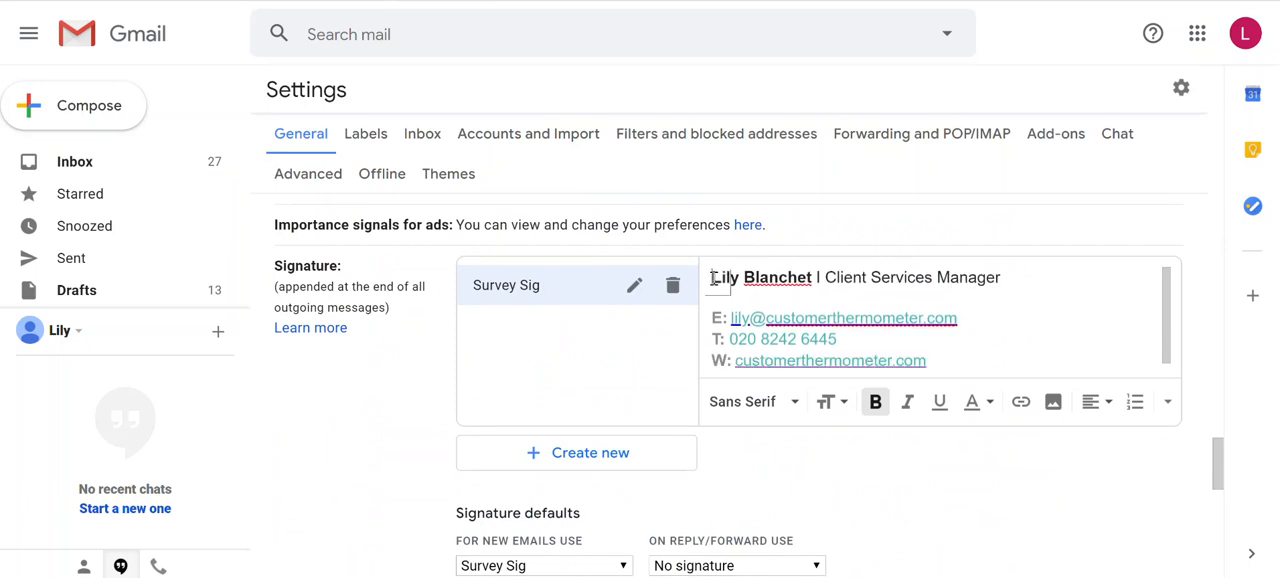
{"action": "left_click", "coordinate": [980, 362]}
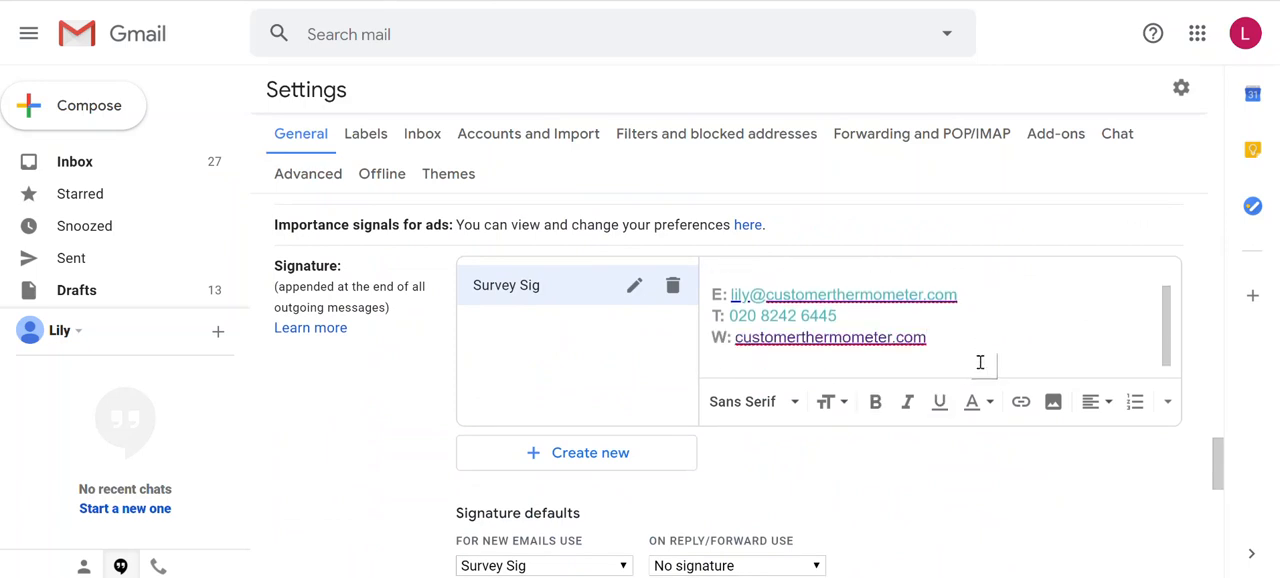
{"action": "key", "text": "Return"}
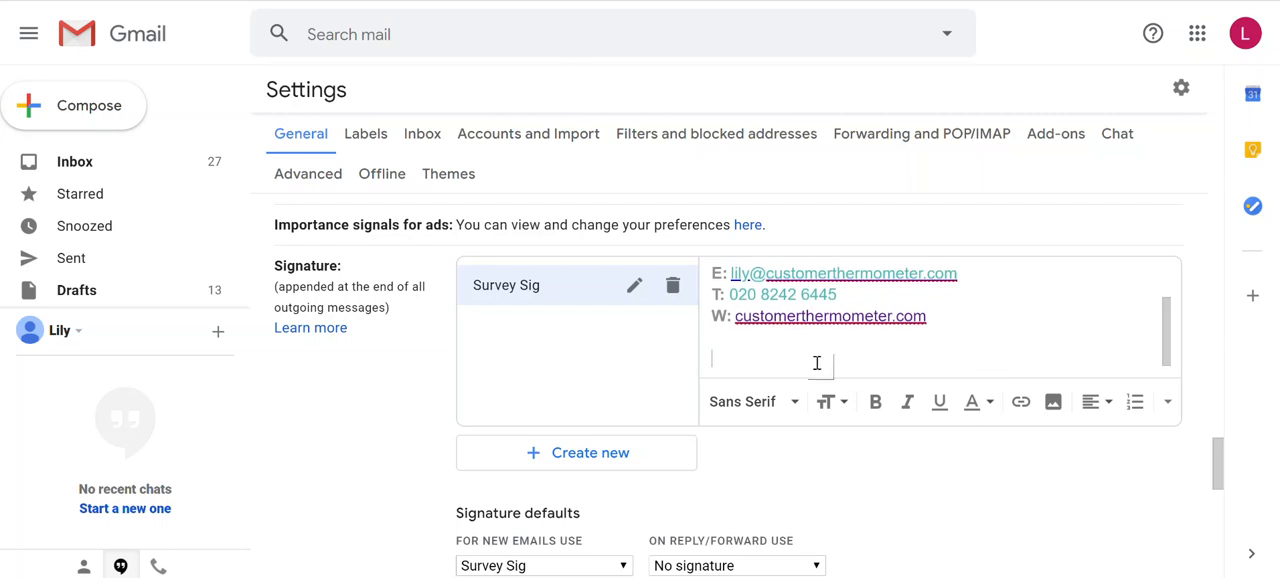
Insert the Gold Star icon into the signature as a web-address image, using its image URL copied from Customer Thermometer
{"action": "left_click", "coordinate": [1054, 403]}
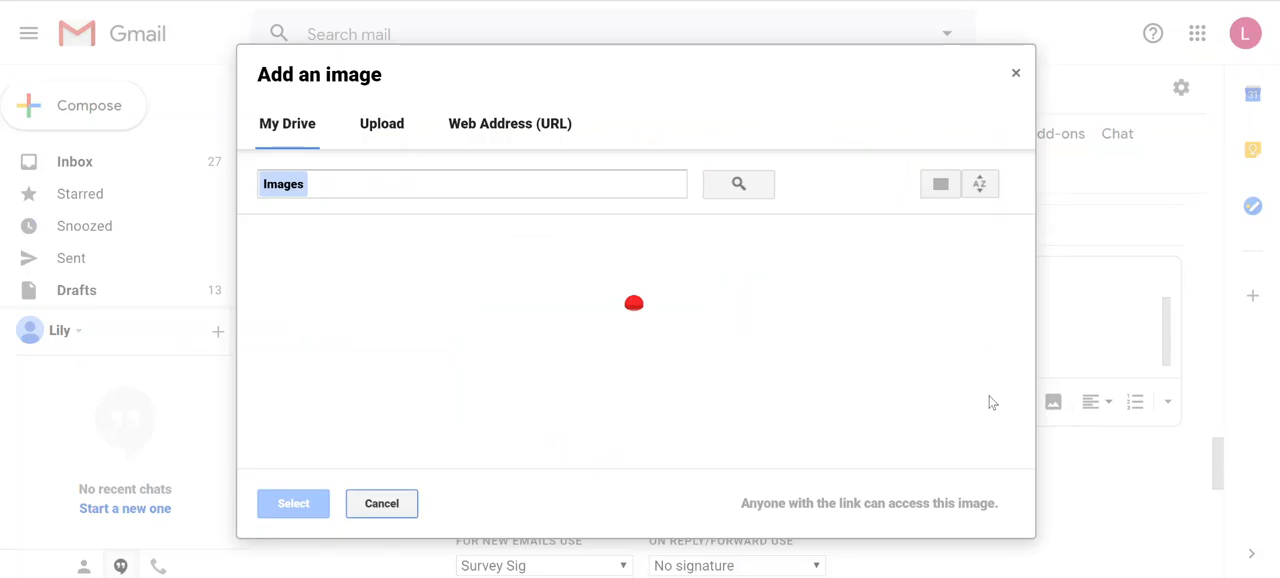
{"action": "left_click", "coordinate": [518, 138]}
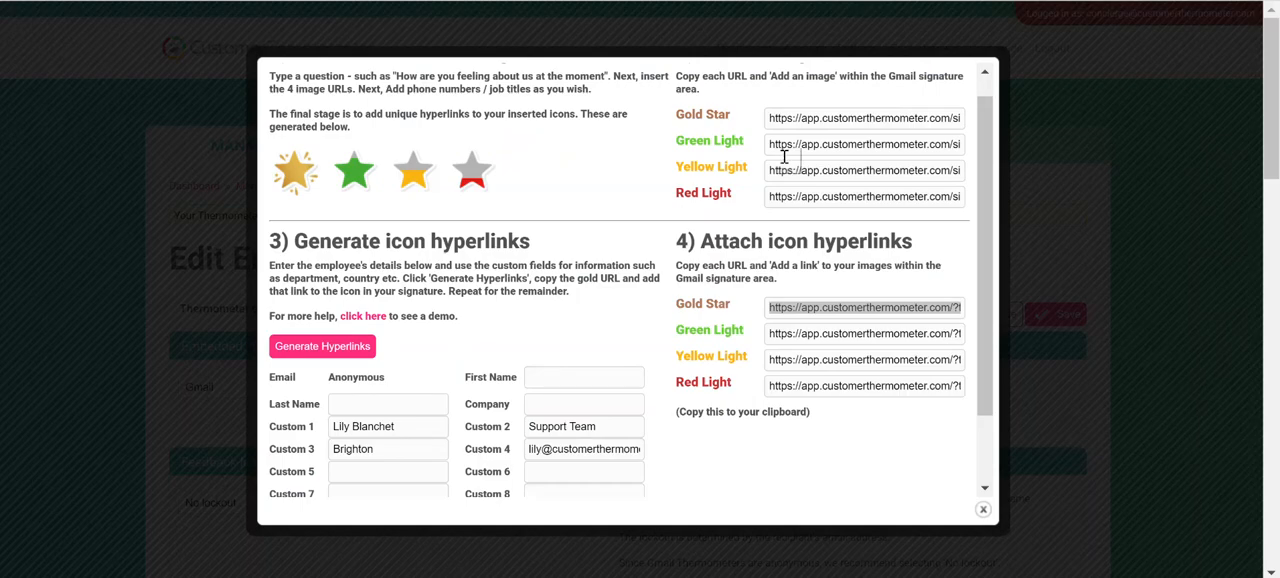
{"action": "left_click", "coordinate": [806, 118]}
{"action": "right_click", "coordinate": [806, 126]}
{"action": "left_click", "coordinate": [816, 133]}
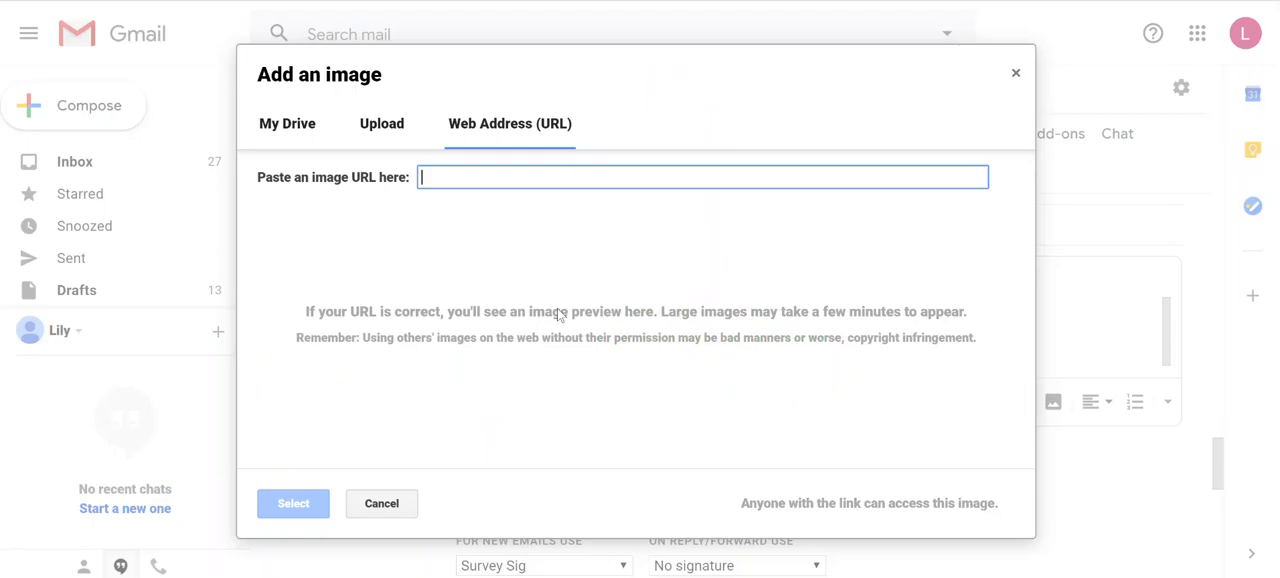
{"action": "key", "text": "ctrl+v"}
{"action": "left_click", "coordinate": [316, 505]}
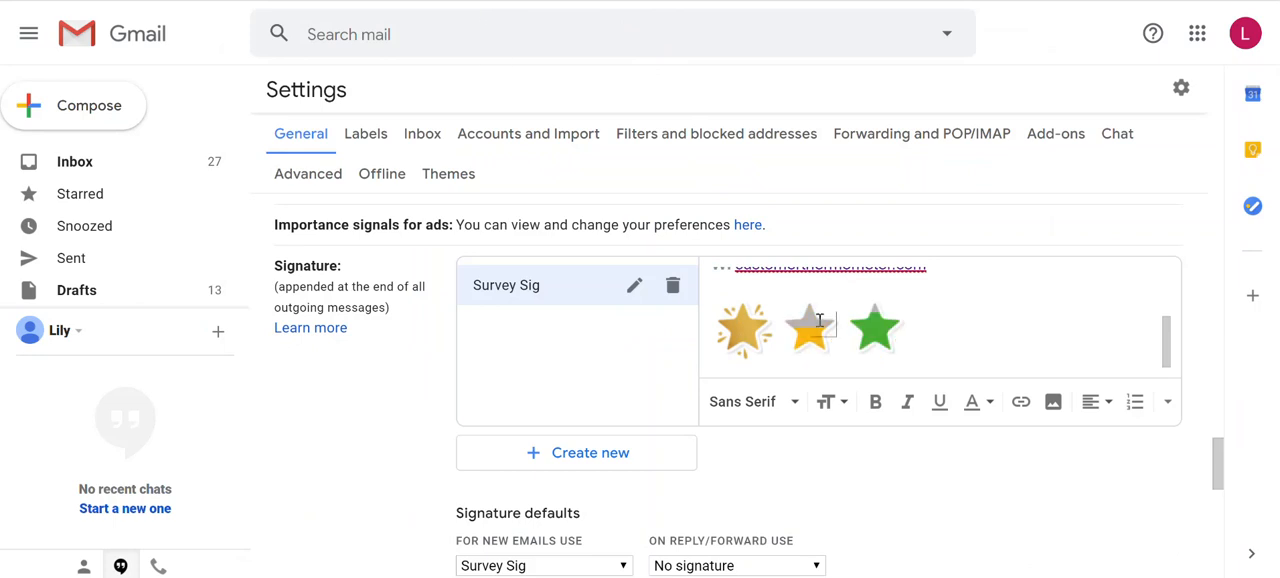
Move the yellow star after the green one and add the red star at the end of the row
{"action": "left_click_drag", "start_coordinate": [808, 328], "coordinate": [938, 330]}
{"action": "left_click", "coordinate": [952, 325]}
{"action": "key", "text": "ctrl+v"}
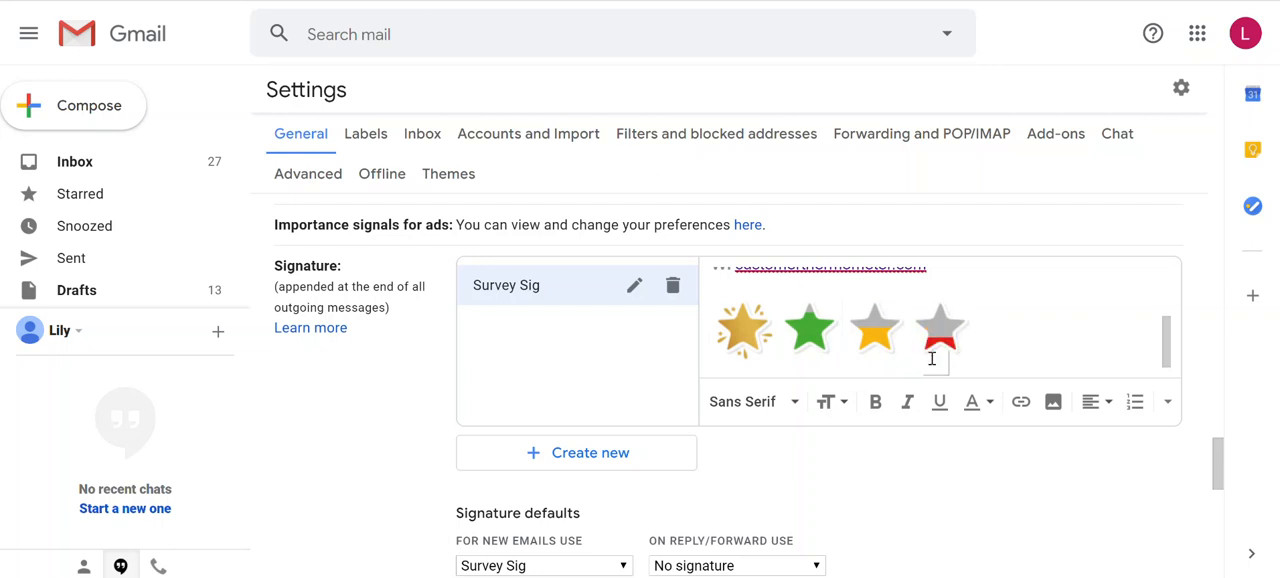
Add the question "How did we do for you today?" above the star icons
{"action": "scroll", "coordinate": [950, 355], "scroll_direction": "up", "scroll_amount": 3}
{"action": "scroll", "coordinate": [955, 352], "scroll_direction": "down", "scroll_amount": 3}
{"action": "left_click", "coordinate": [720, 291]}
{"action": "type", "text": "How did we"}
{"action": "type", "text": "do g"}
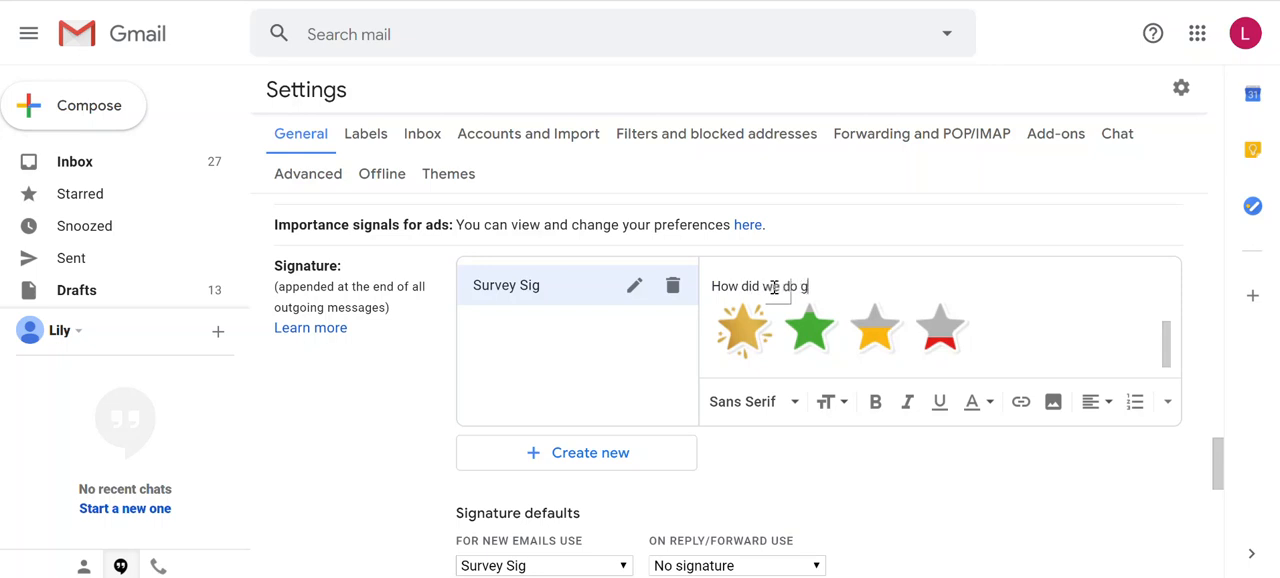
{"action": "type", "text": "or you today?"}
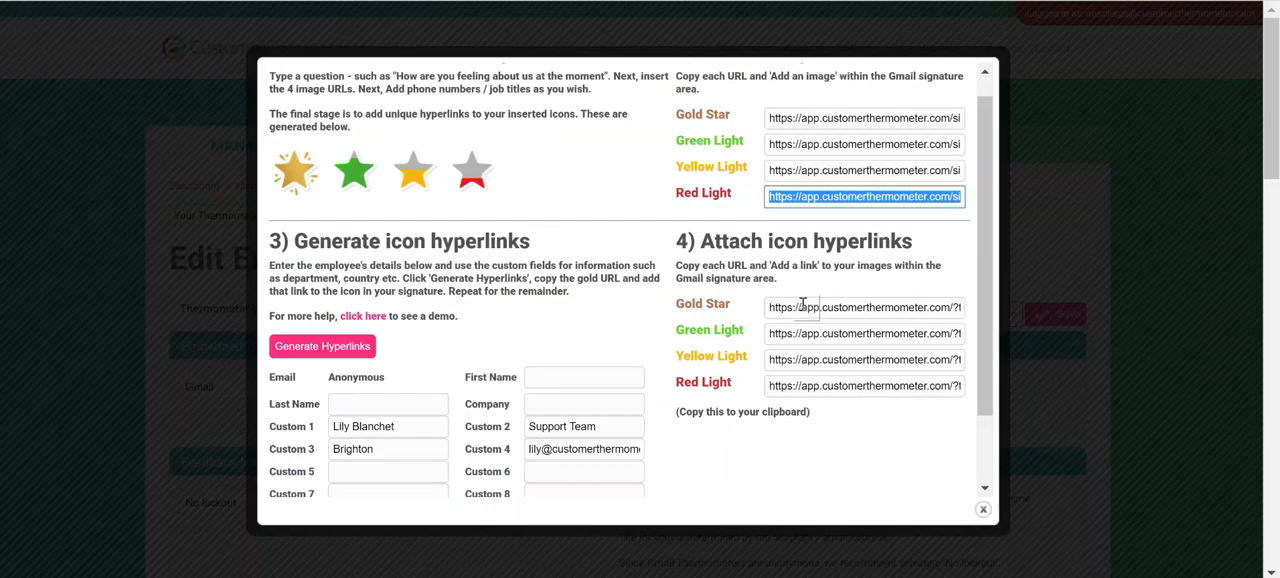
Copy the Gold Star hyperlink from Customer Thermometer and attach it to the gold star in the Gmail signature
{"action": "left_click", "coordinate": [802, 307]}
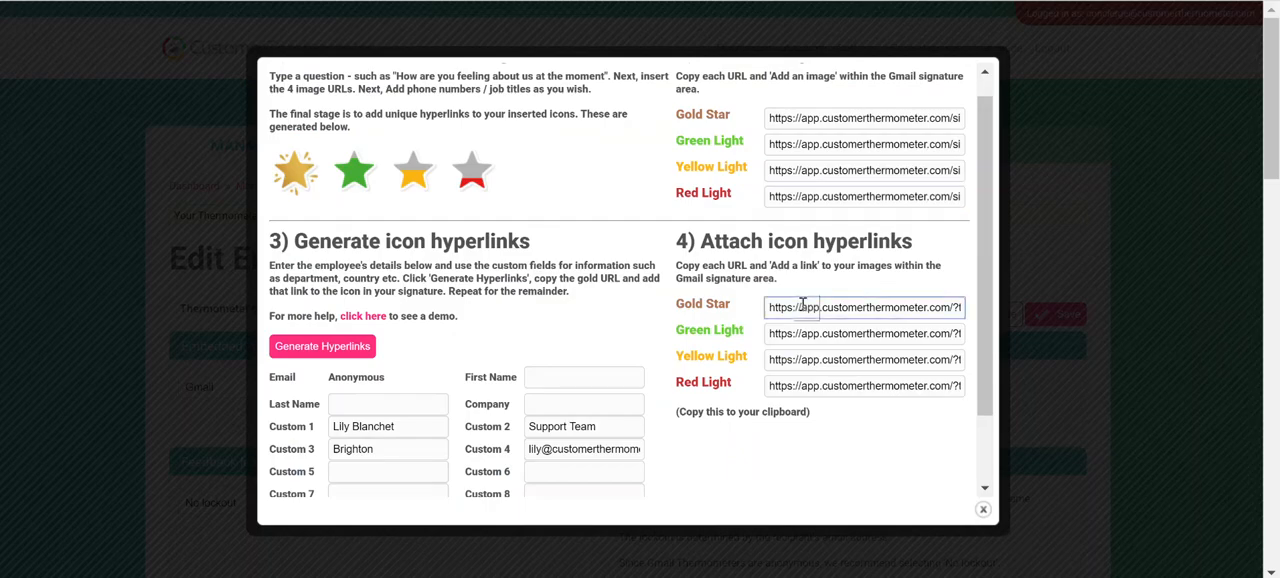
{"action": "right_click", "coordinate": [808, 307]}
{"action": "left_click", "coordinate": [822, 318]}
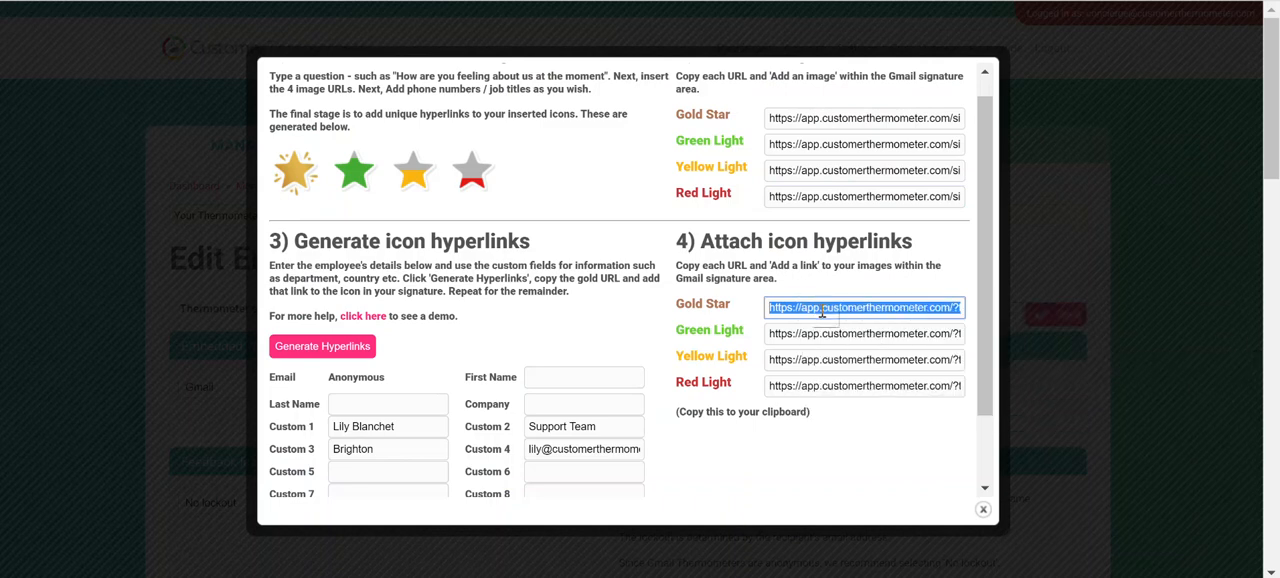
{"action": "left_click", "coordinate": [744, 421]}
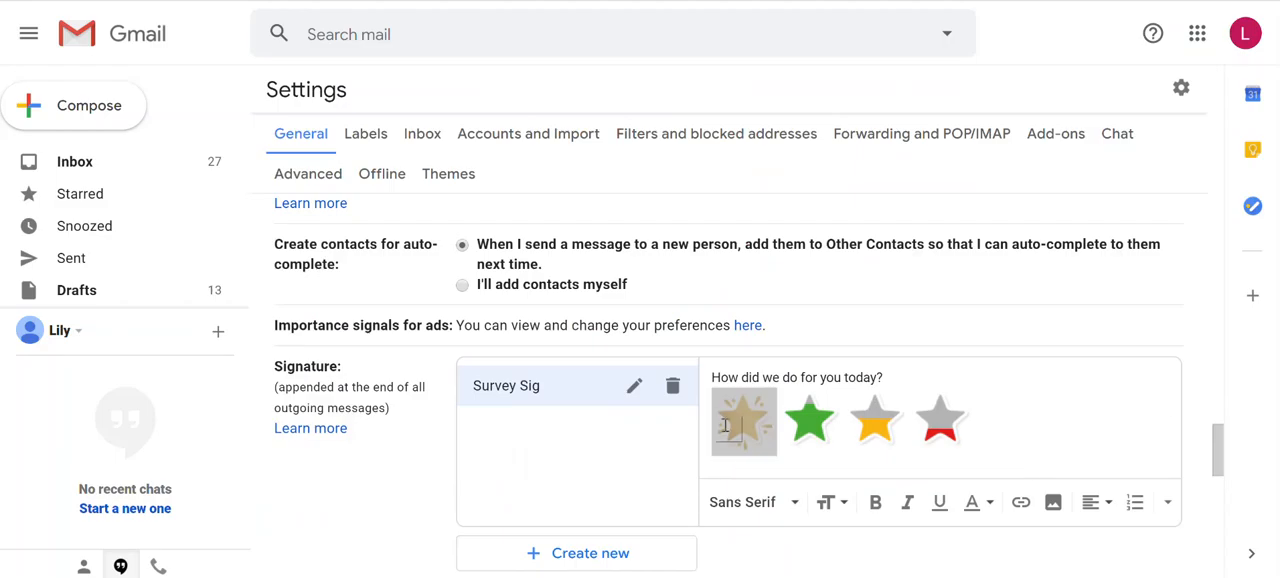
{"action": "left_click_drag", "start_coordinate": [770, 425], "coordinate": [727, 425]}
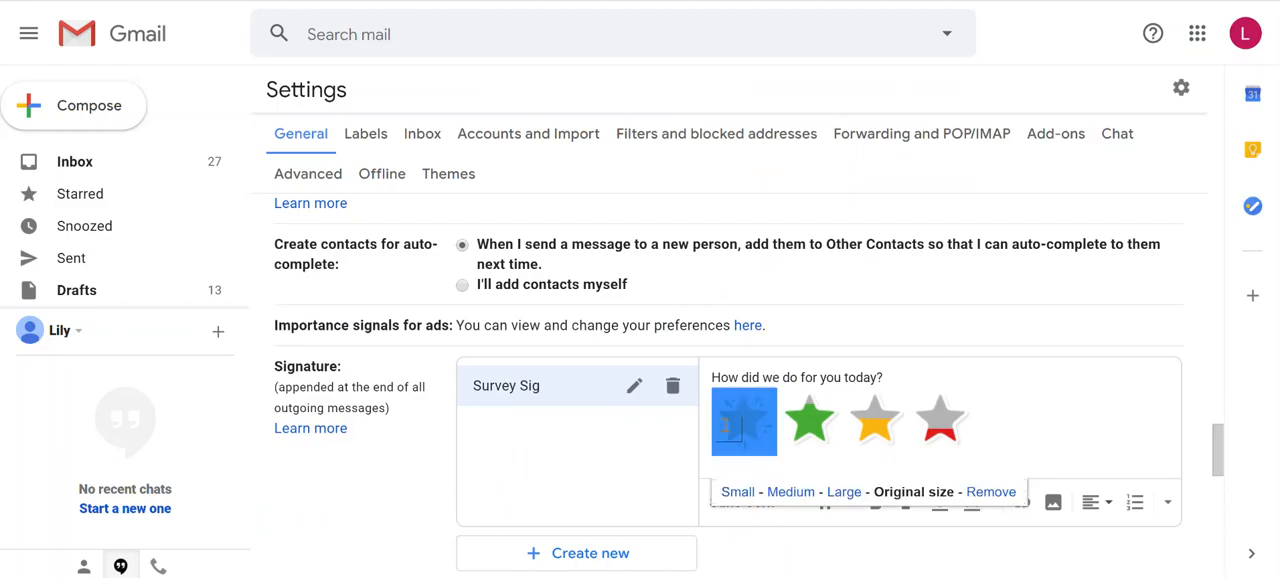
{"action": "left_click", "coordinate": [1020, 502]}
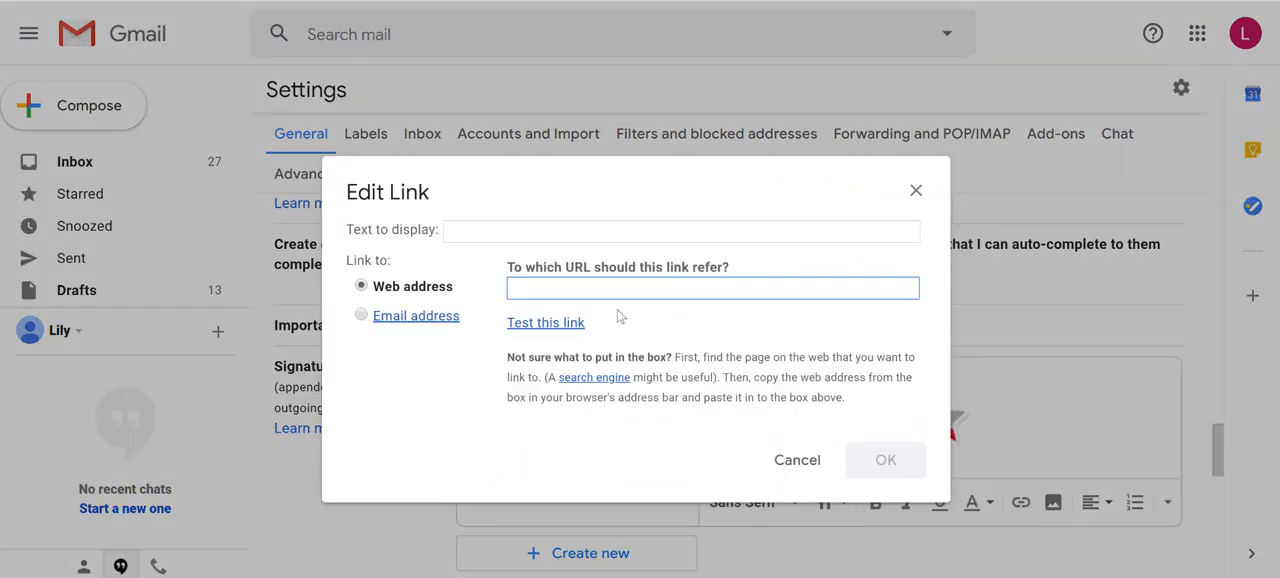
{"action": "key", "text": "ctrl+v"}
{"action": "left_click", "coordinate": [886, 462]}
{"action": "left_click", "coordinate": [886, 462]}
Copy the Green Light hyperlink from Customer Thermometer and attach it to the green star in the Gmail signature
{"action": "key", "text": "ctrl+Tab"}
{"action": "left_click", "coordinate": [828, 333]}
{"action": "right_click", "coordinate": [828, 333]}
{"action": "left_click", "coordinate": [860, 349]}
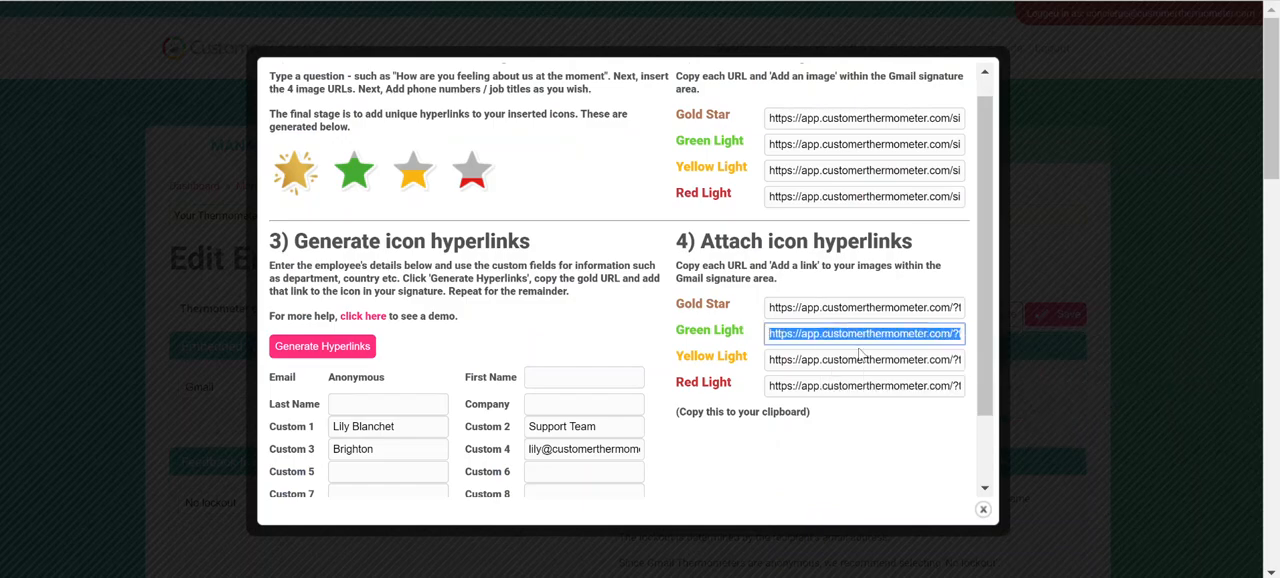
{"action": "key", "text": "ctrl+Tab"}
{"action": "left_click", "coordinate": [808, 425]}
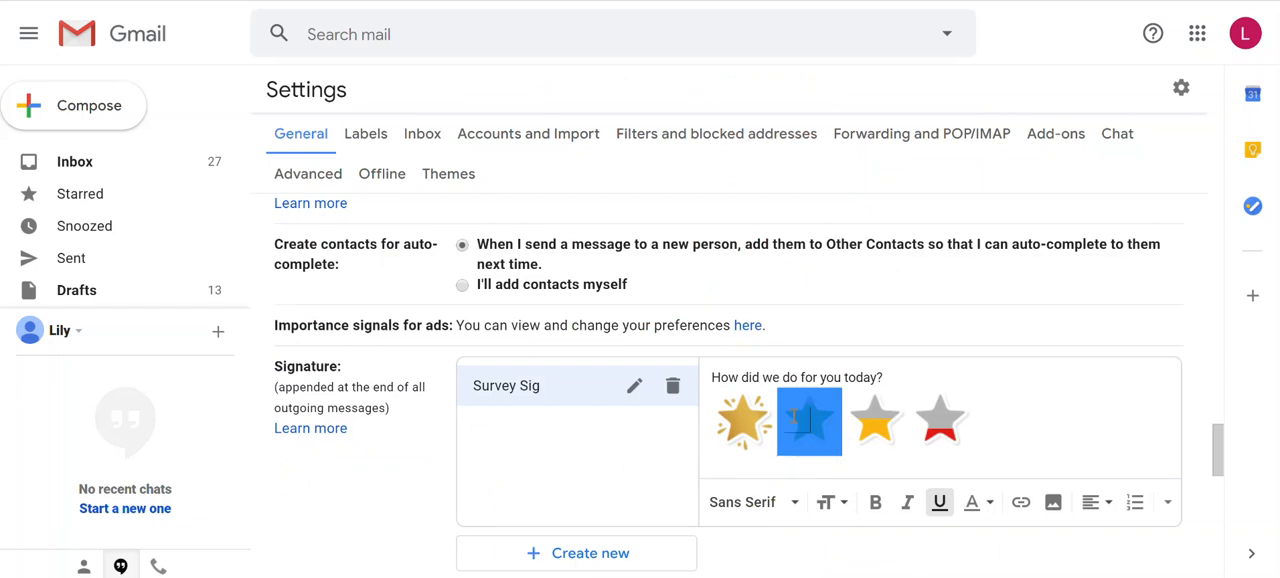
{"action": "left_click", "coordinate": [1020, 502]}
{"action": "key", "text": "ctrl+v"}
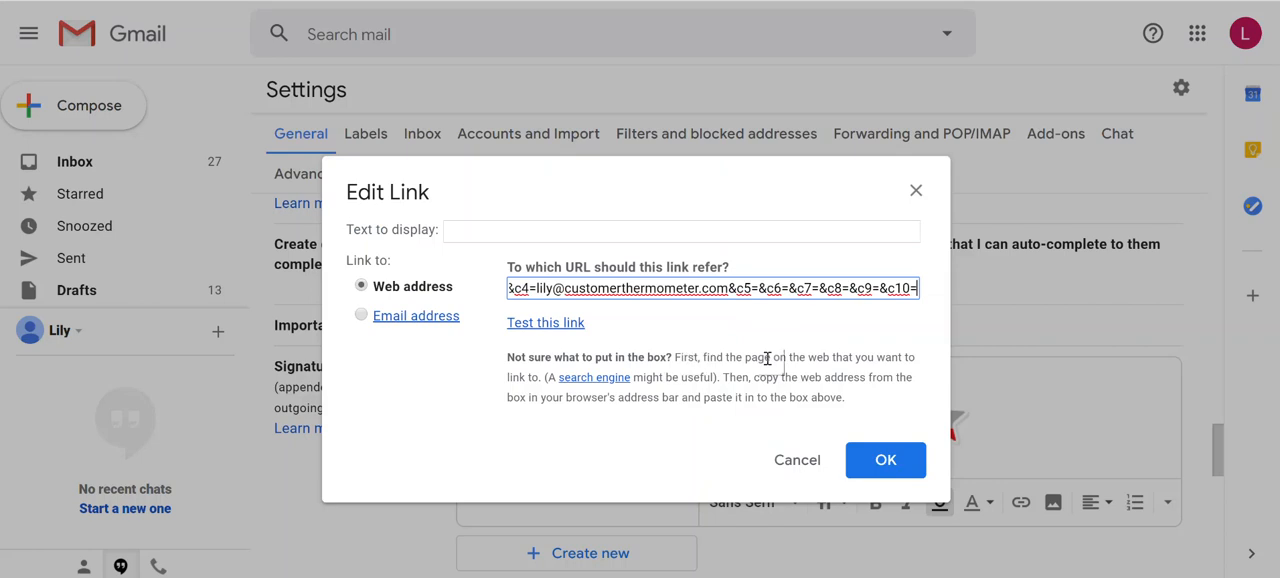
{"action": "left_click", "coordinate": [886, 460]}
Copy the Yellow Light hyperlink from Customer Thermometer and return to the Gmail signature
{"action": "key", "text": "ctrl+Tab"}
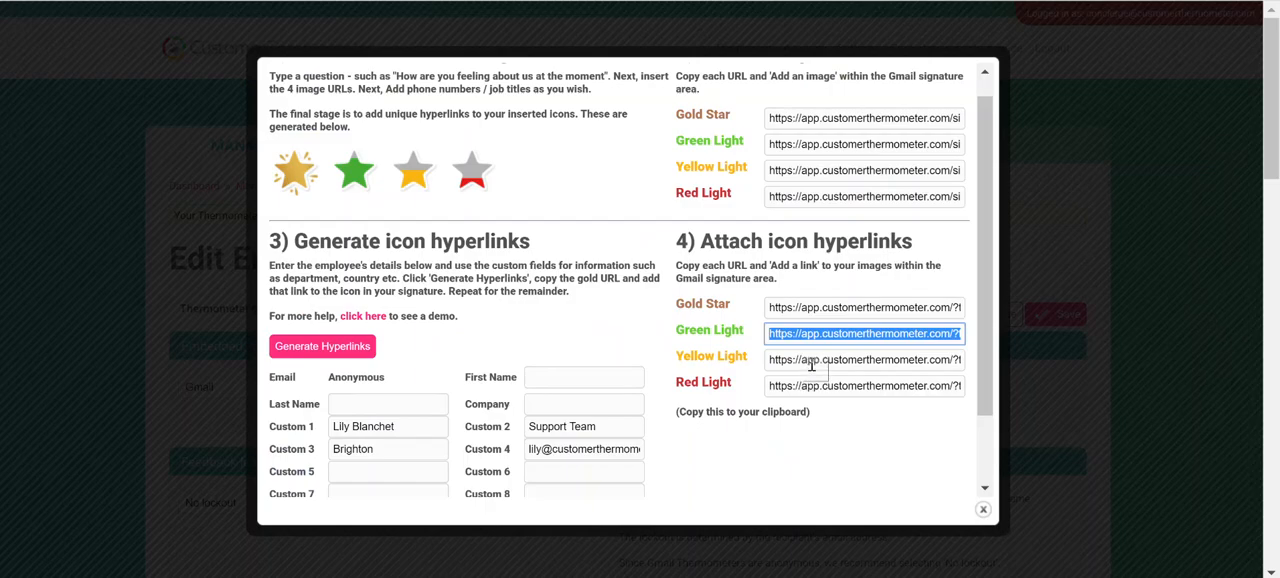
{"action": "left_click", "coordinate": [813, 361]}
{"action": "right_click", "coordinate": [813, 361]}
{"action": "left_click", "coordinate": [848, 377]}
{"action": "key", "text": "ctrl+Tab"}
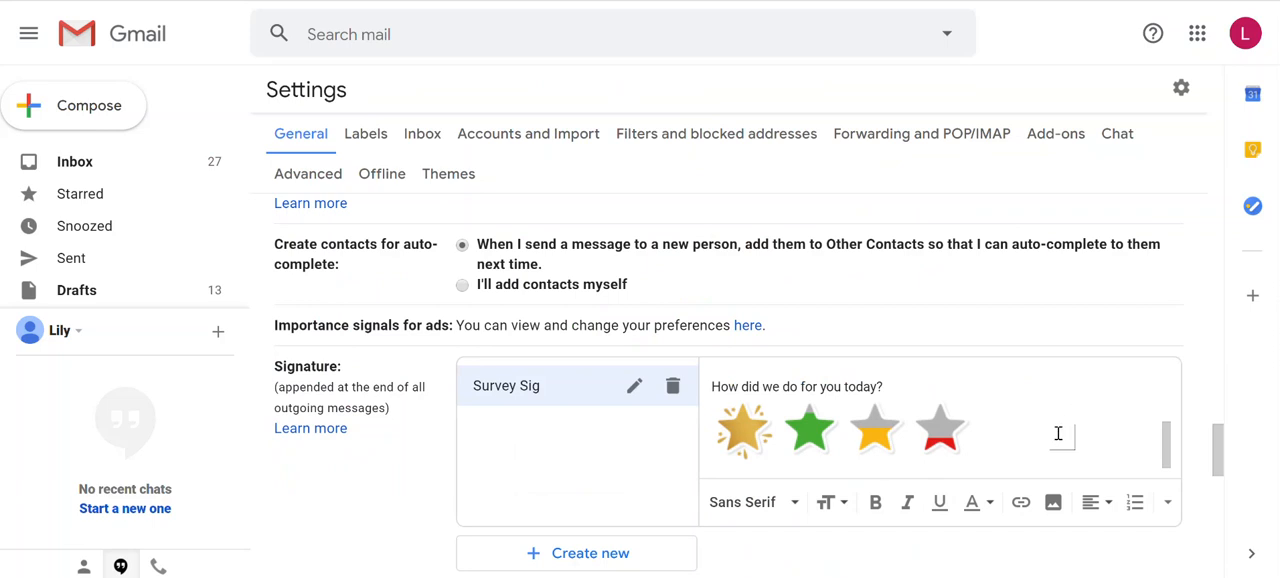
Label the stars in the line below them "Great!", "Good", "Ok" and "Poor", from gold to red
{"action": "scroll", "coordinate": [760, 455], "scroll_direction": "down", "scroll_amount": 2}
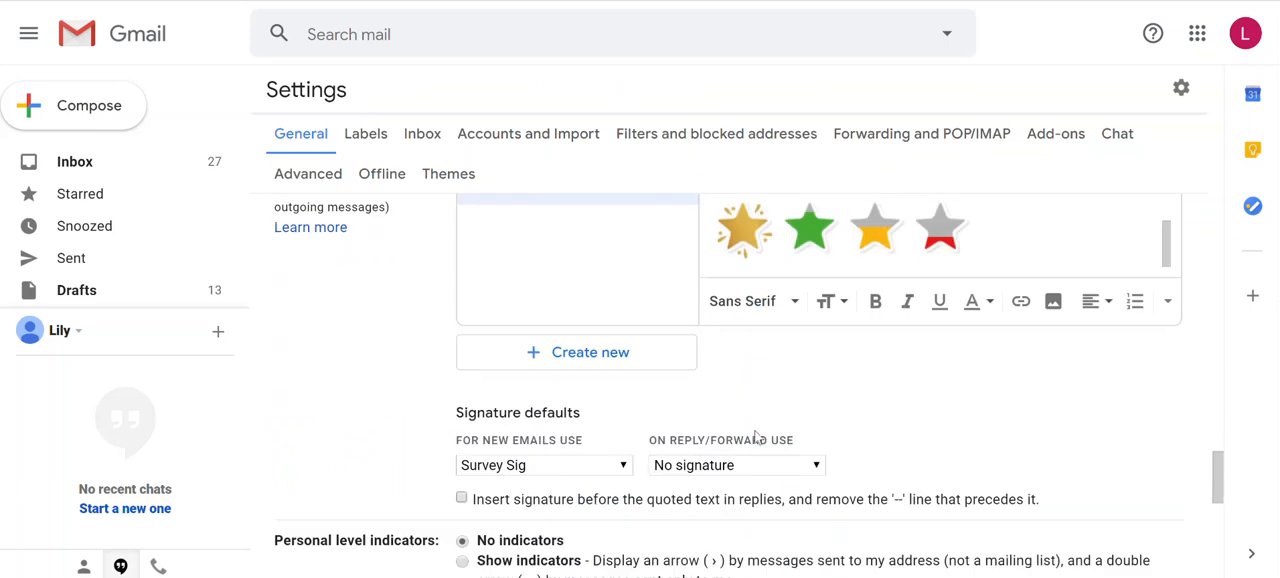
{"action": "scroll", "coordinate": [750, 350], "scroll_direction": "up", "scroll_amount": 1}
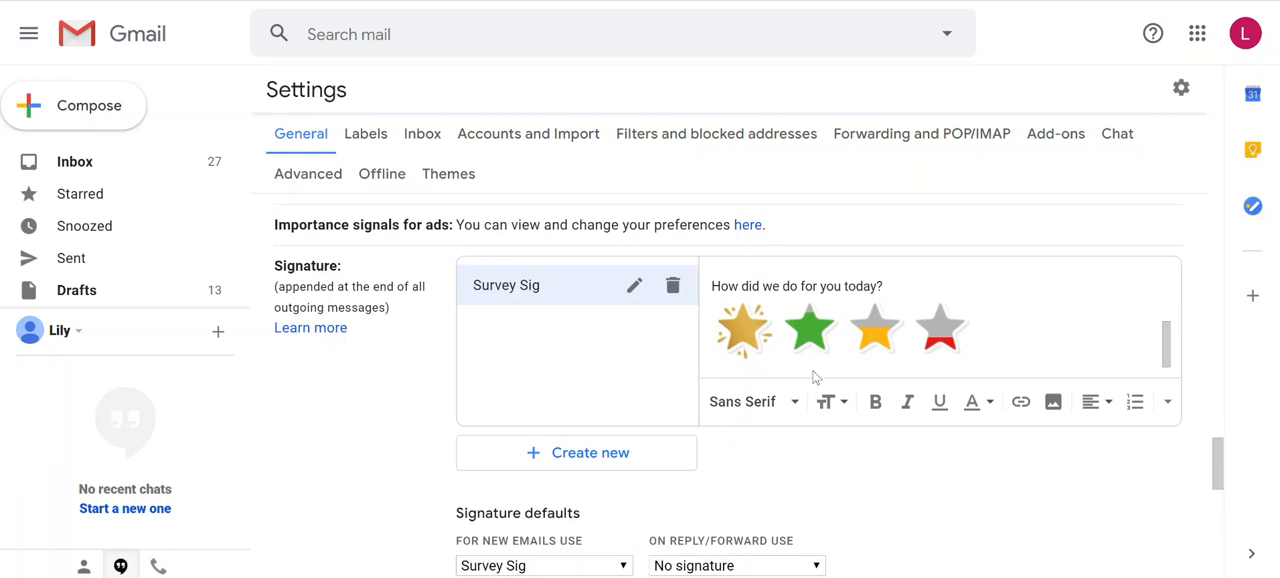
{"action": "left_click", "coordinate": [1131, 344]}
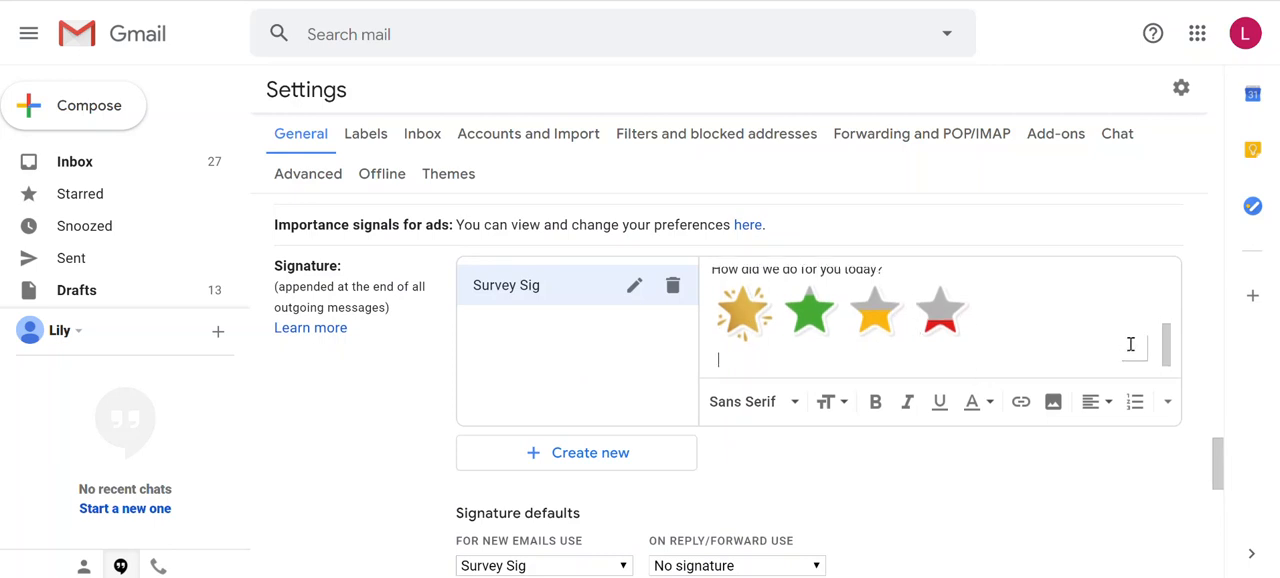
{"action": "type", "text": "Great! G ood"}
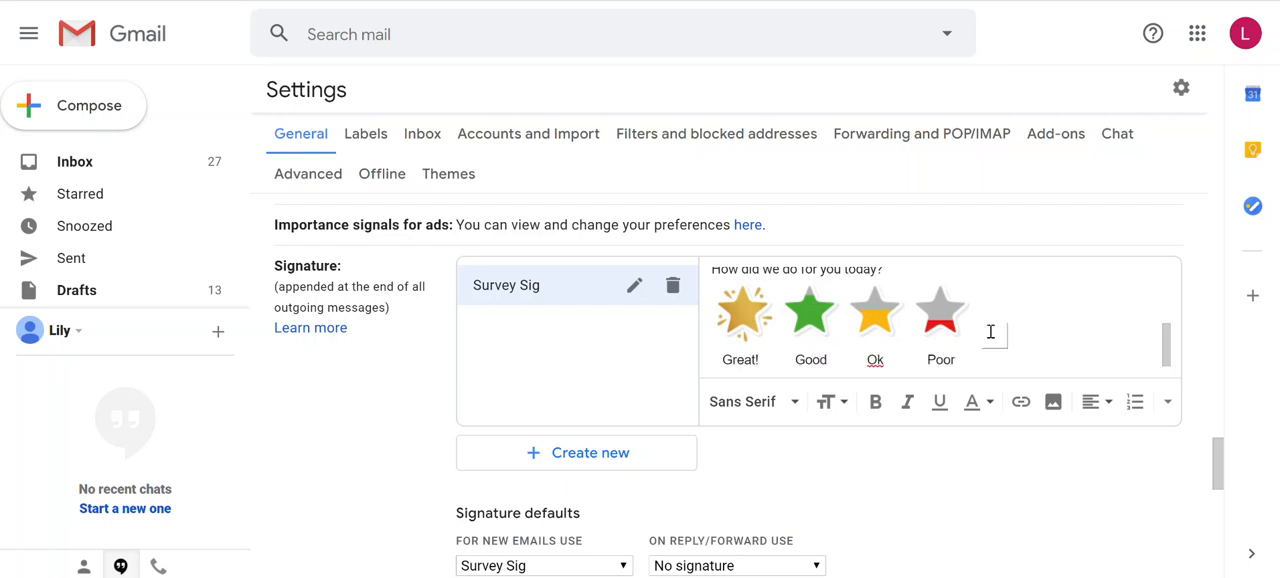
{"action": "scroll", "coordinate": [951, 329], "scroll_direction": "up", "scroll_amount": 3}
{"action": "scroll", "coordinate": [951, 329], "scroll_direction": "down", "scroll_amount": 3}
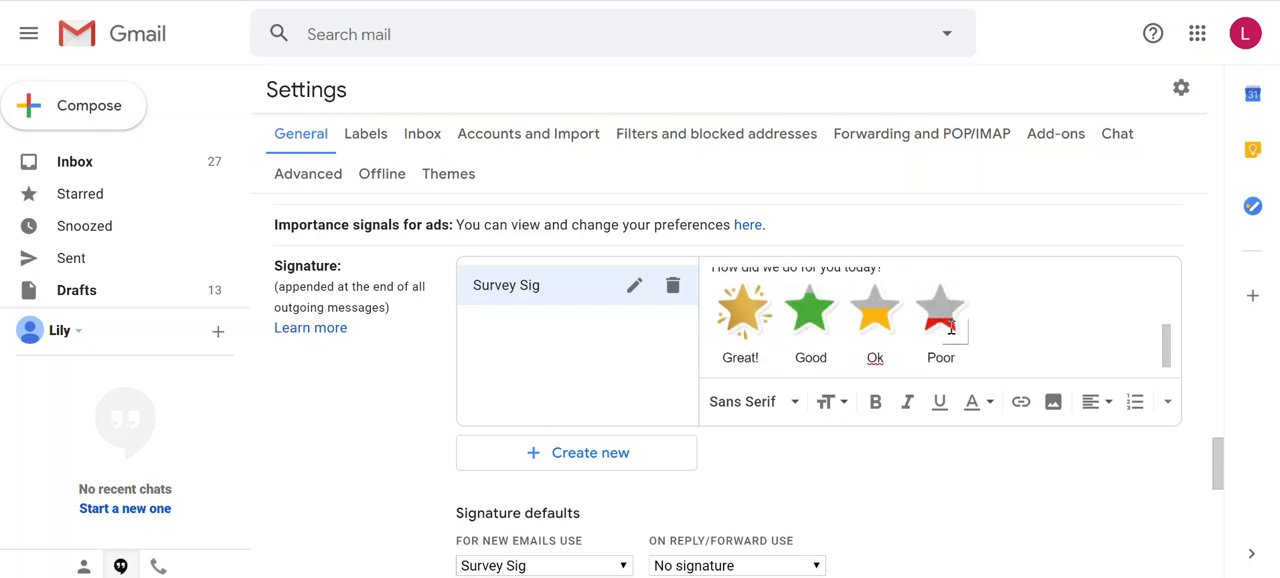
Save the signature changes in the Gmail settings and start a new message to check the star survey in it
{"action": "scroll", "coordinate": [957, 443], "scroll_direction": "down", "scroll_amount": 5}
{"action": "scroll", "coordinate": [957, 443], "scroll_direction": "down", "scroll_amount": 3}
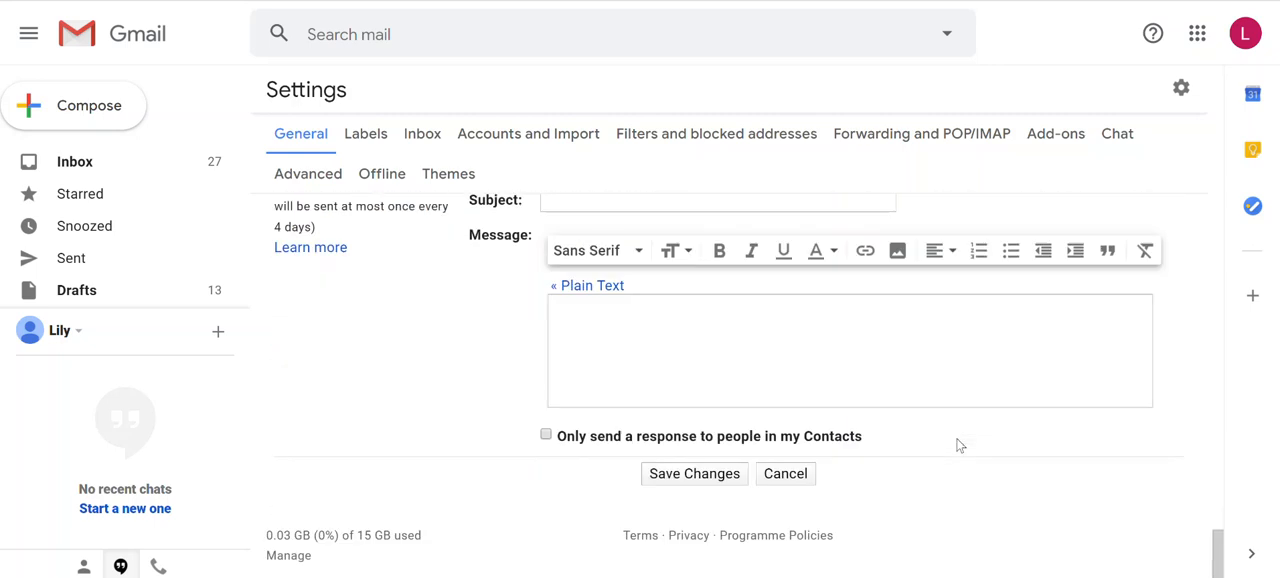
{"action": "left_click", "coordinate": [714, 475]}
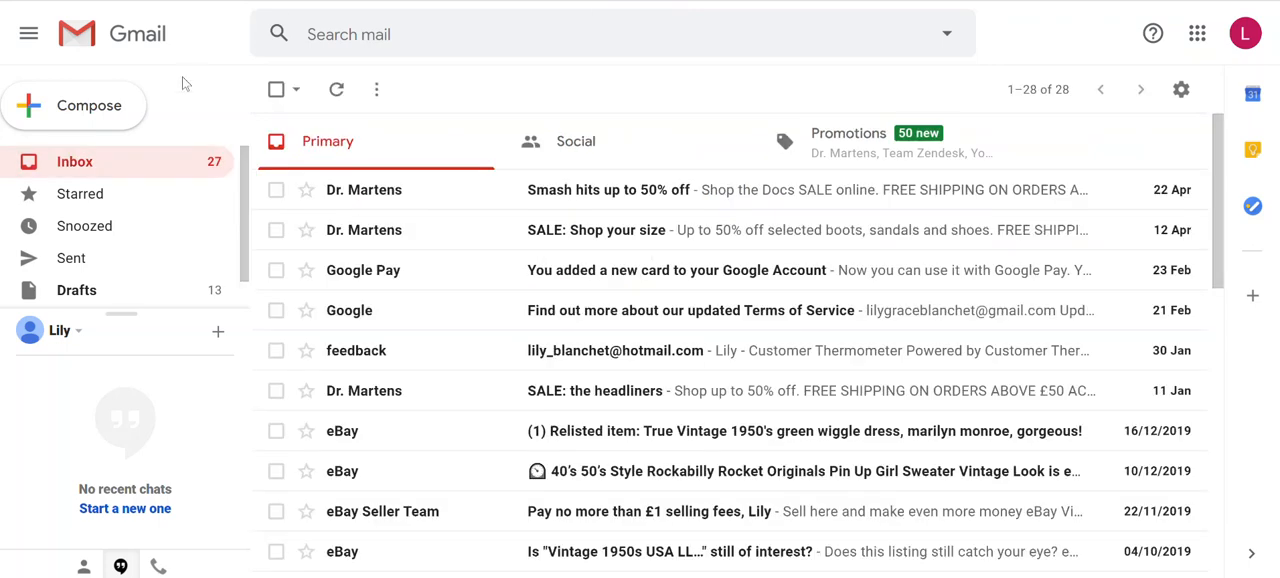
{"action": "left_click", "coordinate": [109, 104]}
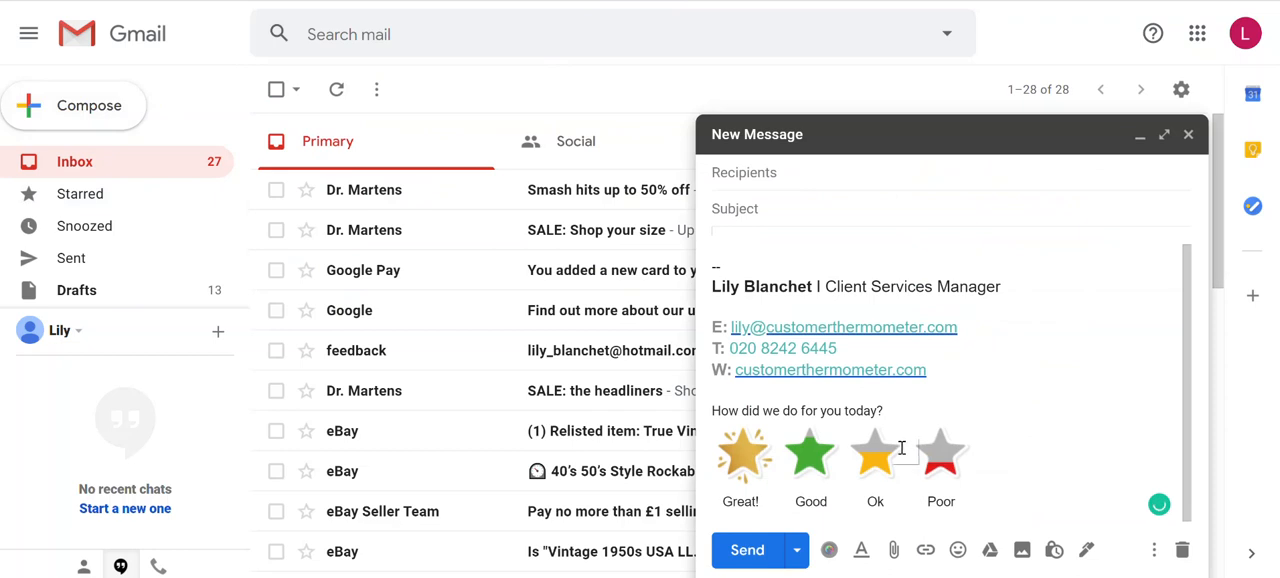
{"action": "scroll", "coordinate": [808, 260], "scroll_direction": "up", "scroll_amount": 1}
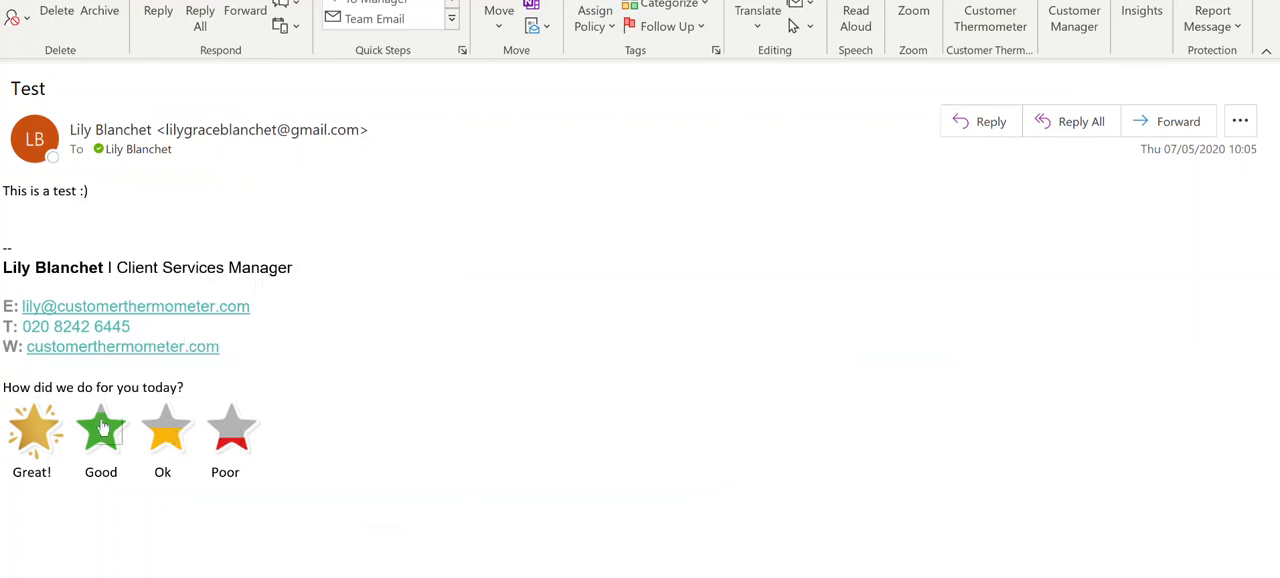
Rate the received test email in Outlook with the gold star and submit the respondent's email address on the response page
{"action": "left_click", "coordinate": [36, 438]}
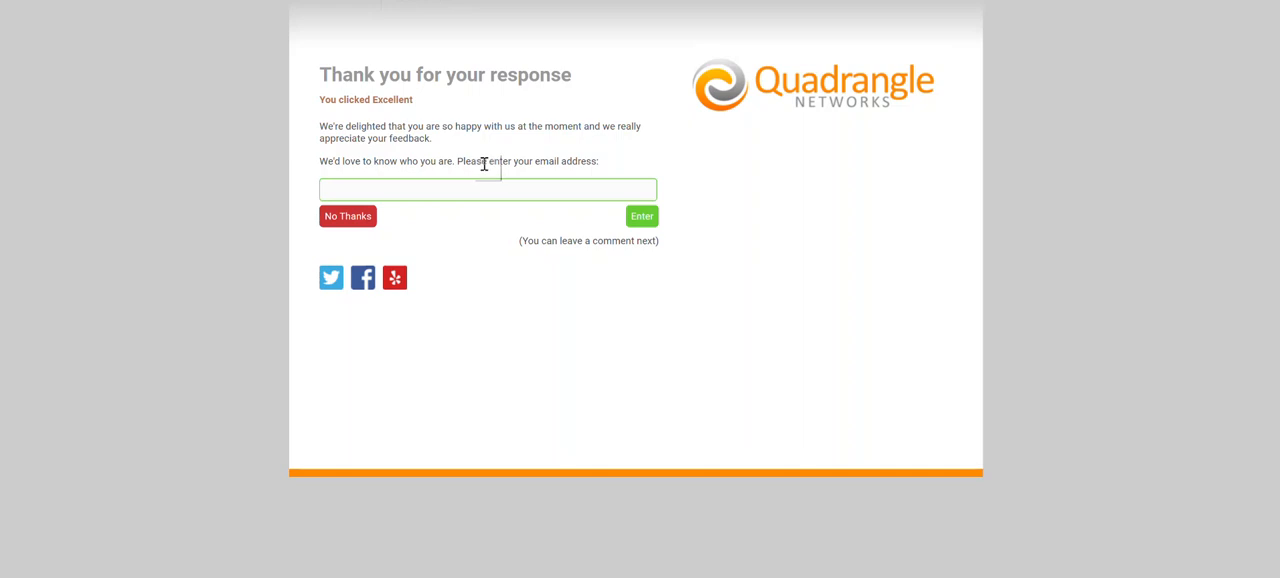
{"action": "left_click", "coordinate": [494, 186]}
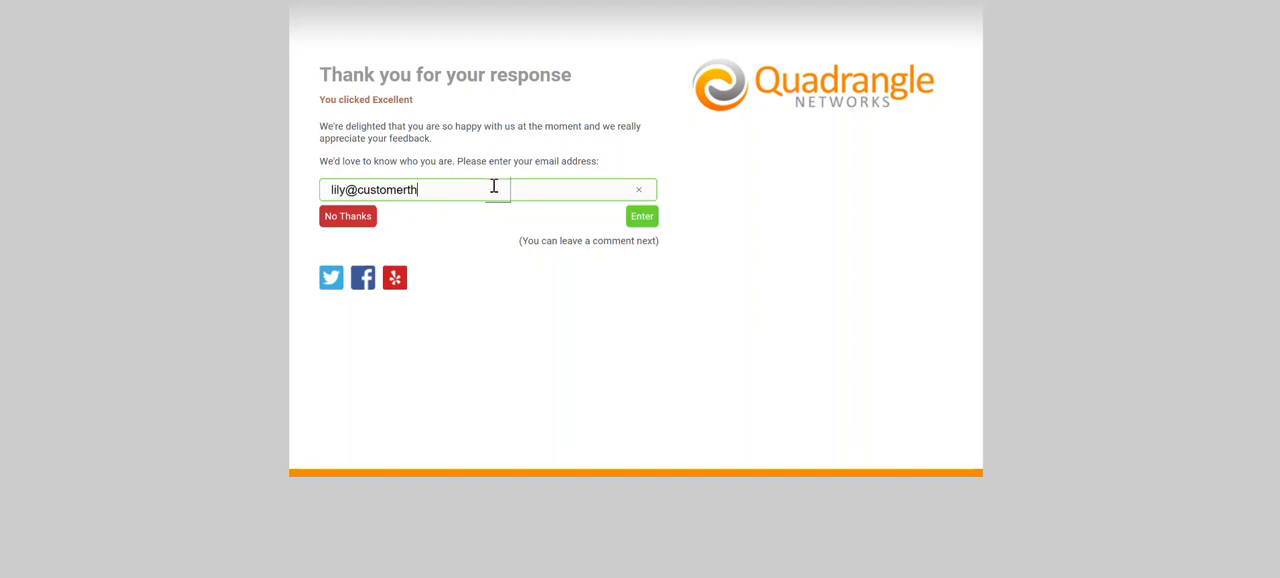
{"action": "left_click", "coordinate": [630, 215]}
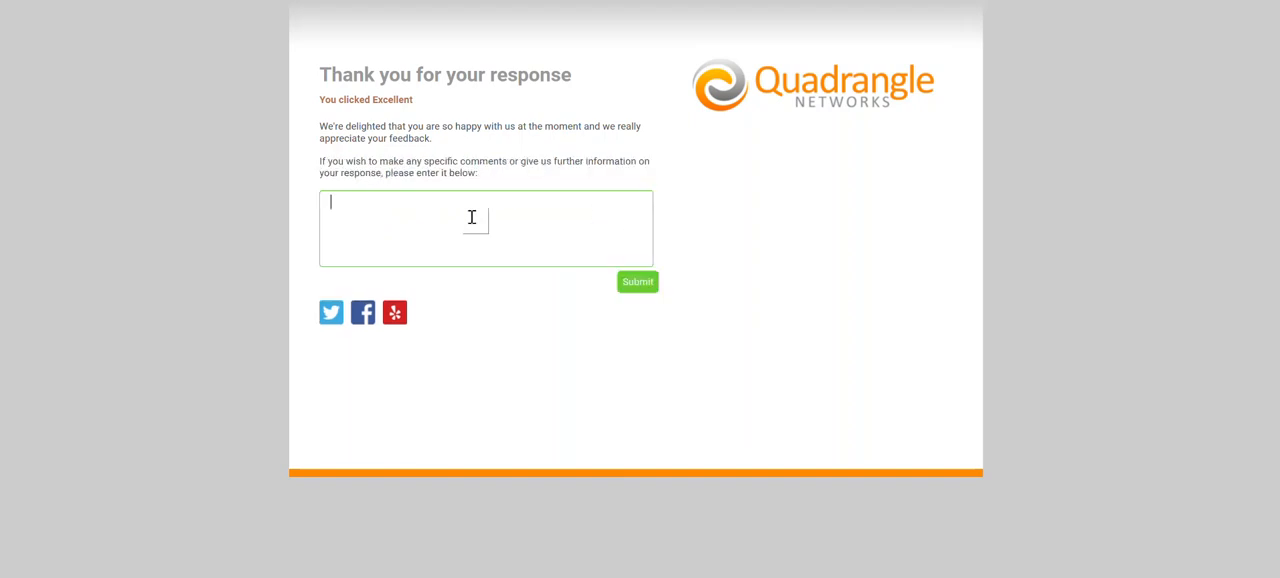
Submit the comment "Just testing!" with the survey response
{"action": "type", "text": "Just testing!"}
{"action": "left_click", "coordinate": [643, 286]}
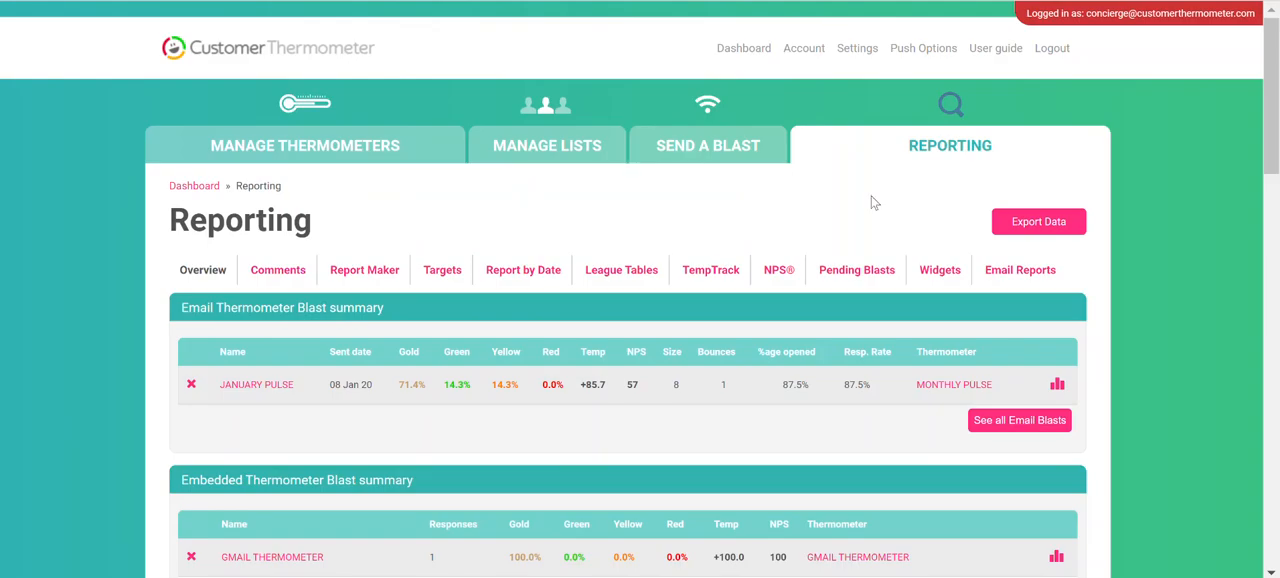
Open the Gmail Thermometer report in Customer Thermometer's embedded blast summary and show its individual responses
{"action": "scroll", "coordinate": [424, 338], "scroll_direction": "down", "scroll_amount": 1}
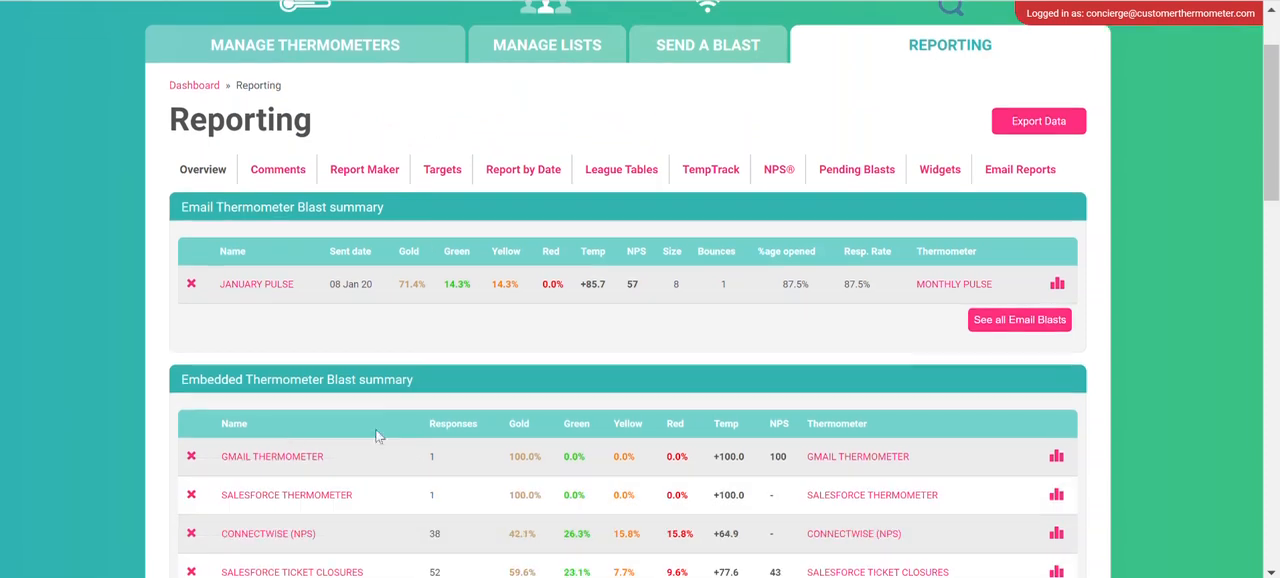
{"action": "left_click", "coordinate": [266, 456]}
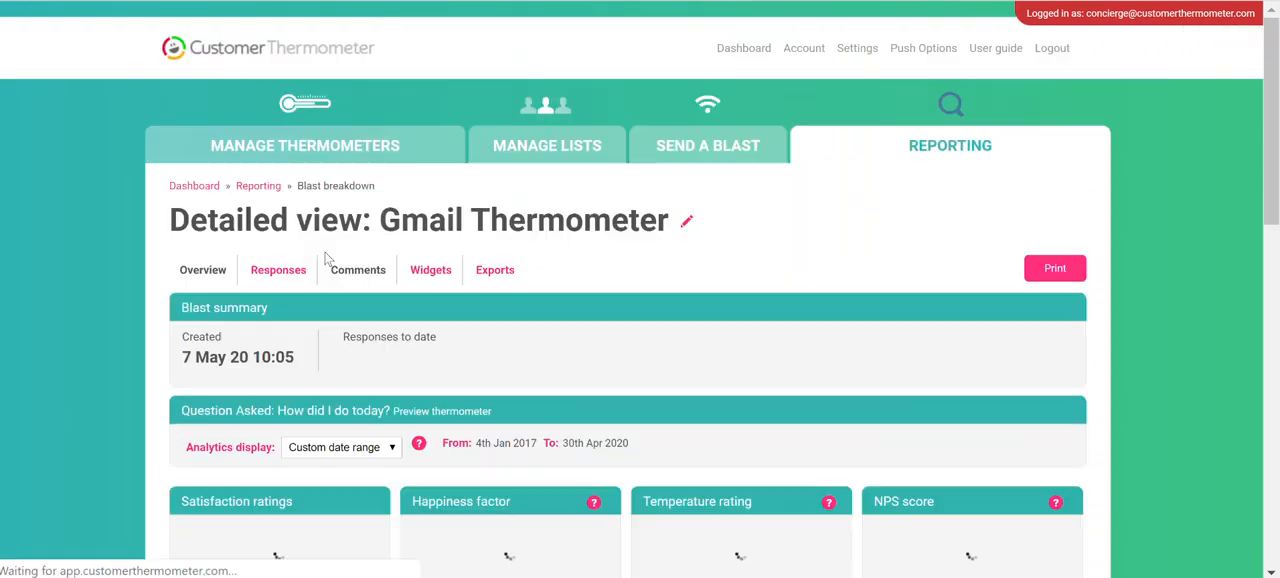
{"action": "scroll", "coordinate": [524, 364], "scroll_direction": "down", "scroll_amount": 2}
{"action": "left_click", "coordinate": [275, 68]}
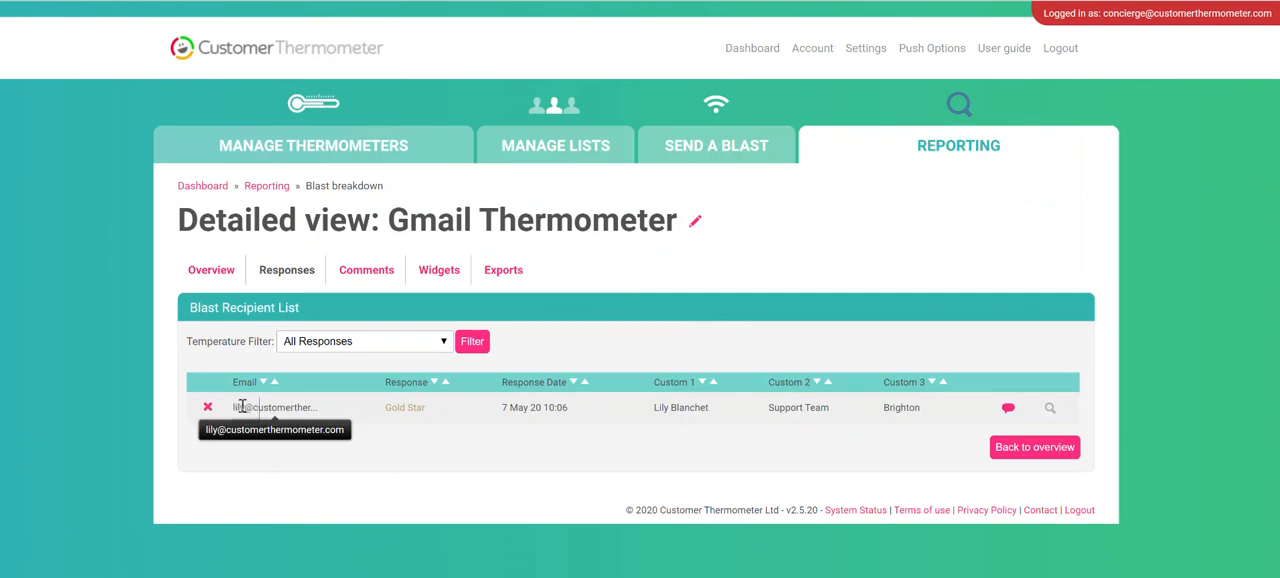
Examine the custom field values of the Gold Star response, then view its customer comment and close it
{"action": "left_click_drag", "start_coordinate": [655, 410], "coordinate": [935, 413]}
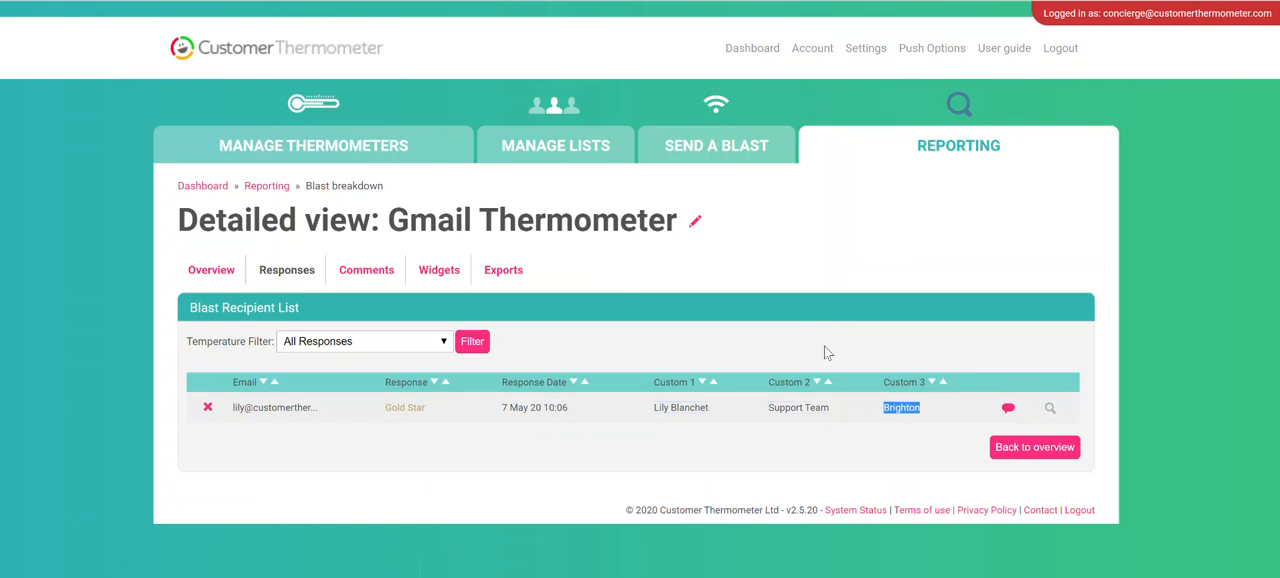
{"action": "left_click", "coordinate": [1008, 408]}
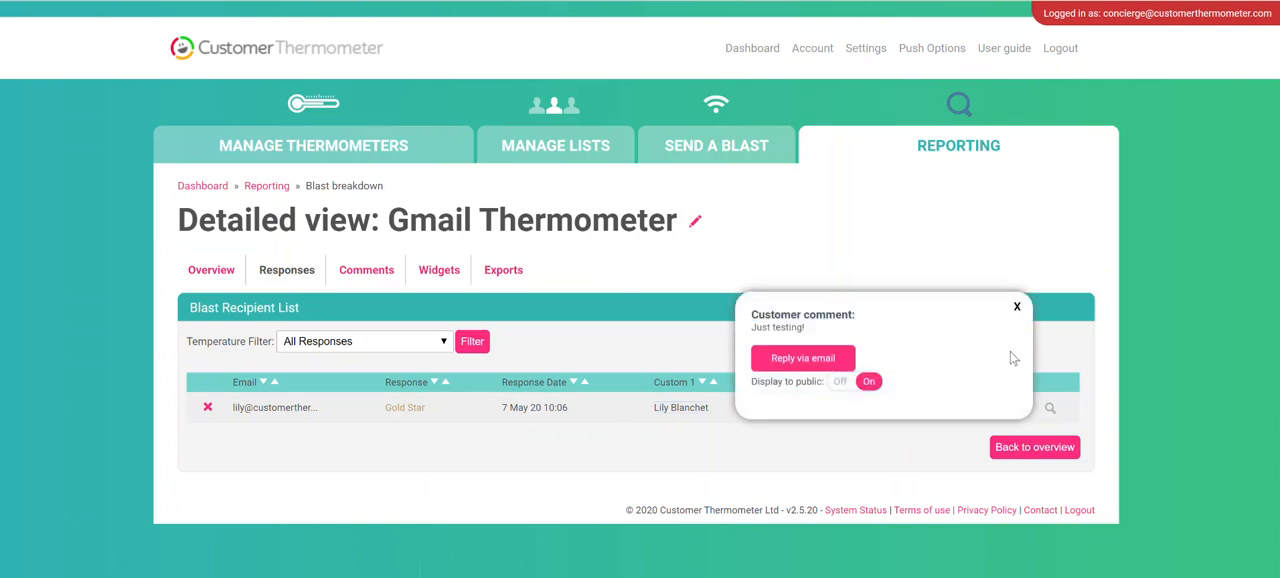
{"action": "left_click", "coordinate": [1017, 309]}
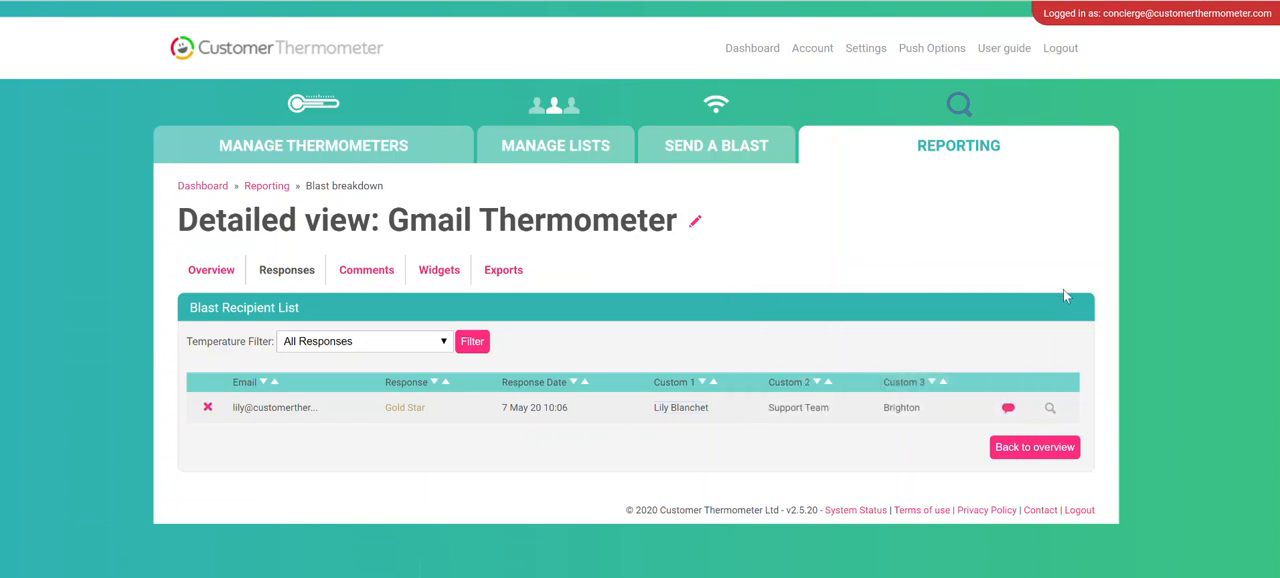